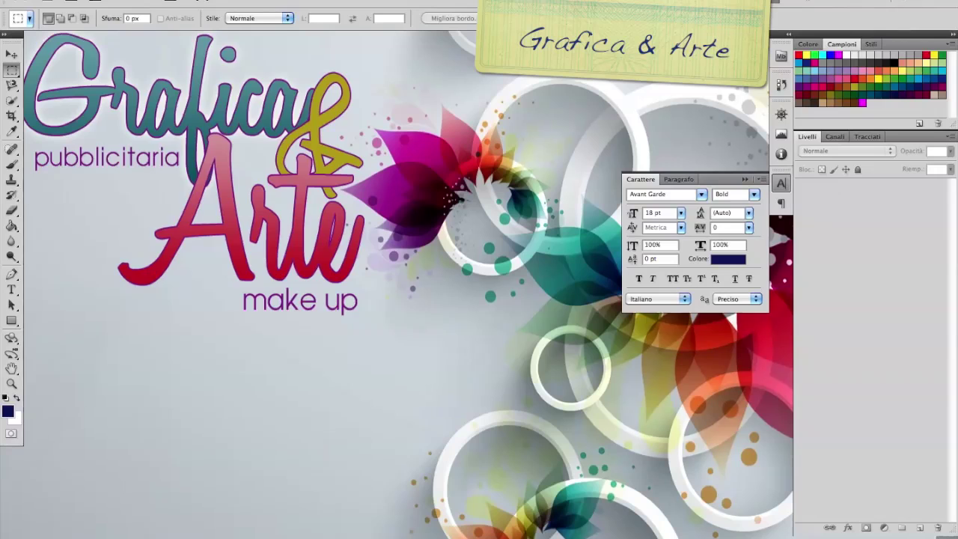
Create 'LOGO – AMORE NERO' via File > New: 8 × 5 cm, 300 ppi, CMYK, transparent background
{"action": "left_click", "coordinate": [105, 2]}
{"action": "left_click", "coordinate": [120, 2]}
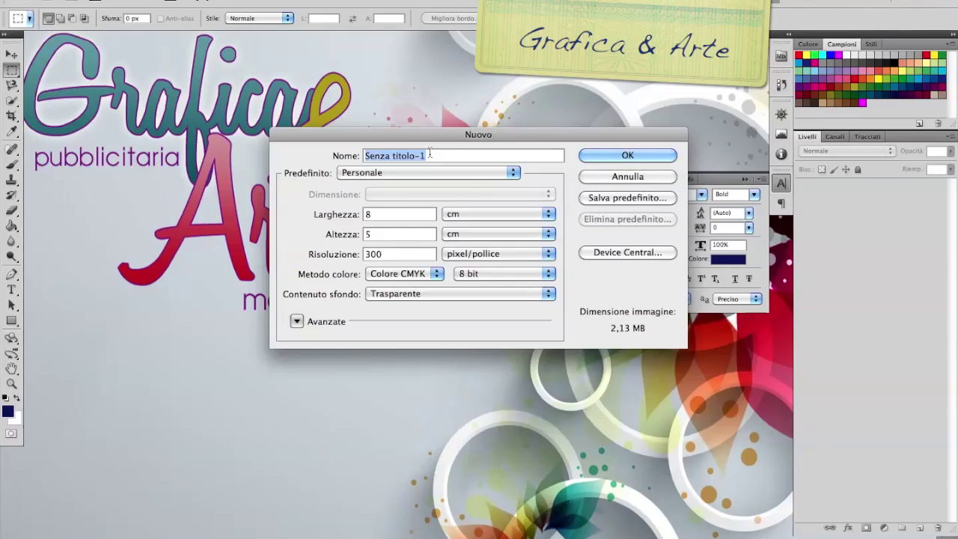
{"action": "type", "text": "LOGO"}
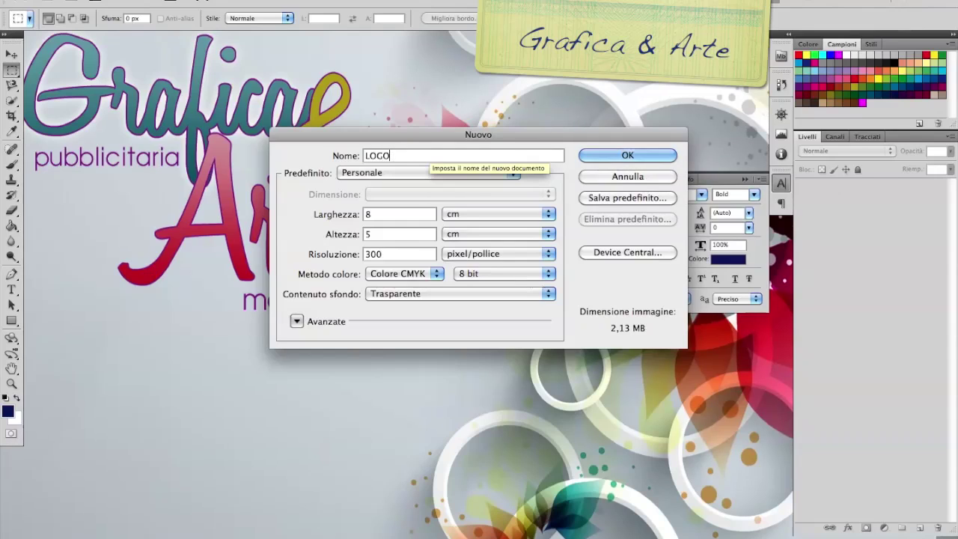
{"action": "type", "text": " . -"}
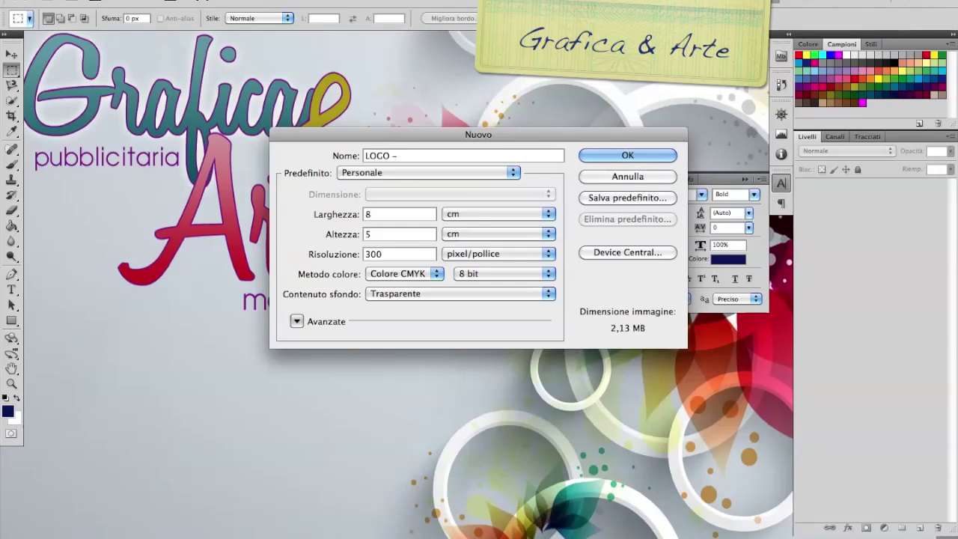
{"action": "type", "text": " AMORE NERO"}
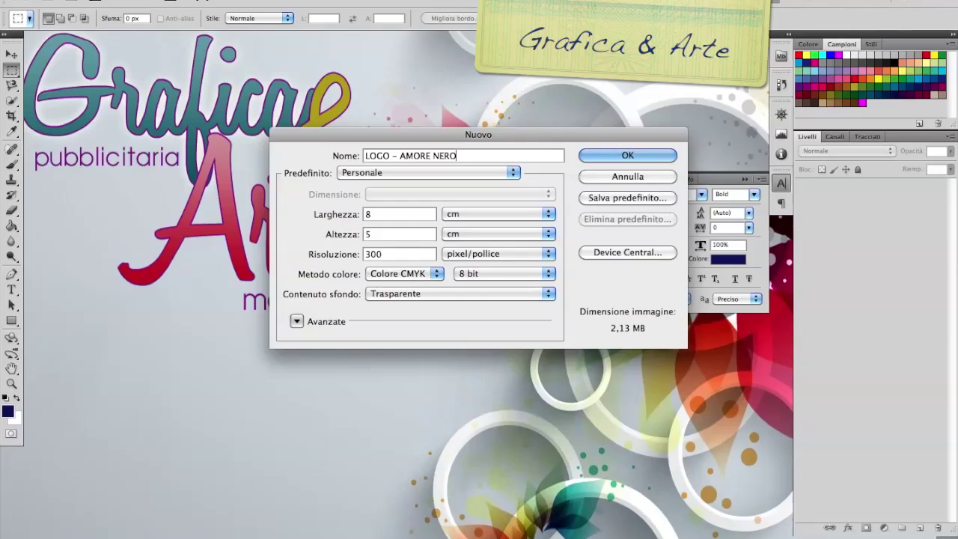
{"action": "key", "text": "Return"}
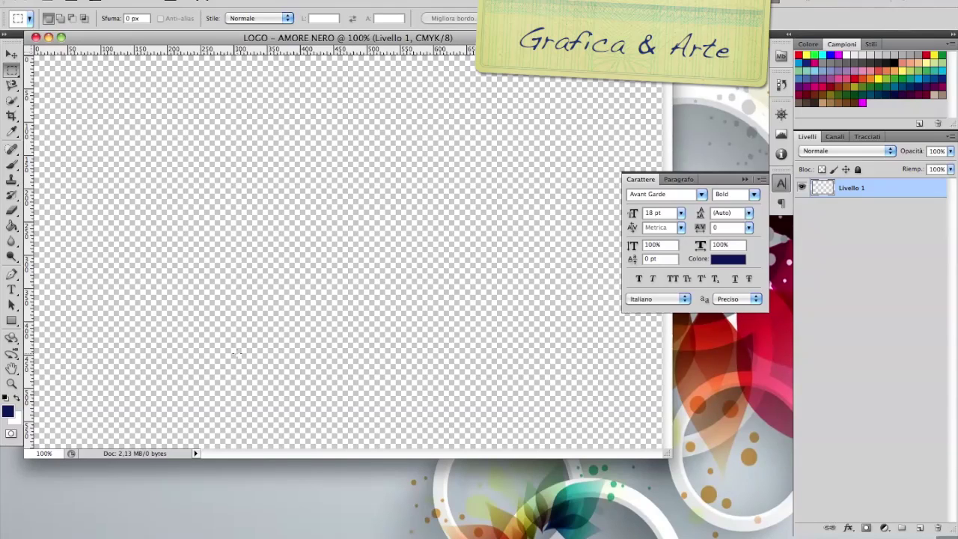
Add the text layers AMORE and NERO, with NERO placed below AMORE
{"action": "left_click", "coordinate": [10, 290]}
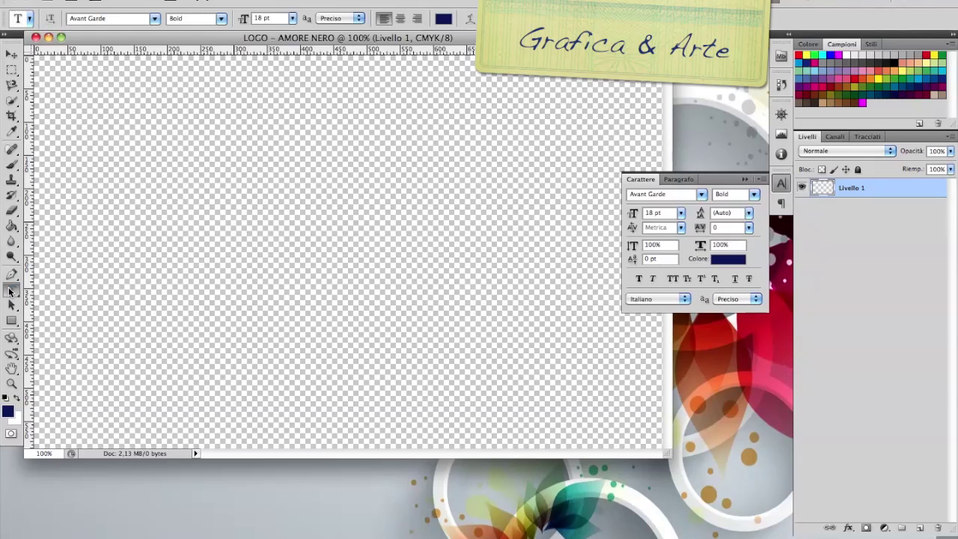
{"action": "left_click", "coordinate": [103, 184]}
{"action": "type", "text": "AMORE"}
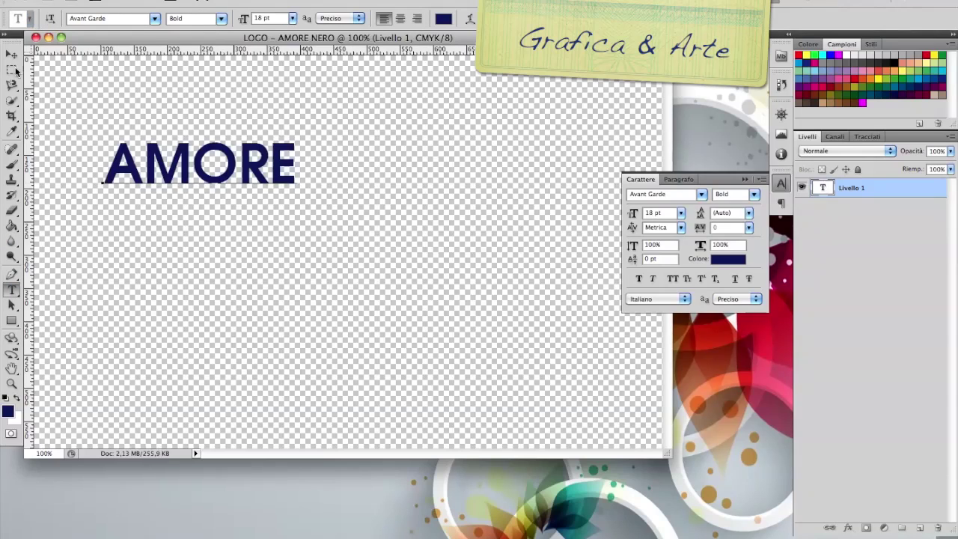
{"action": "left_click", "coordinate": [11, 54]}
{"action": "left_click", "coordinate": [11, 290]}
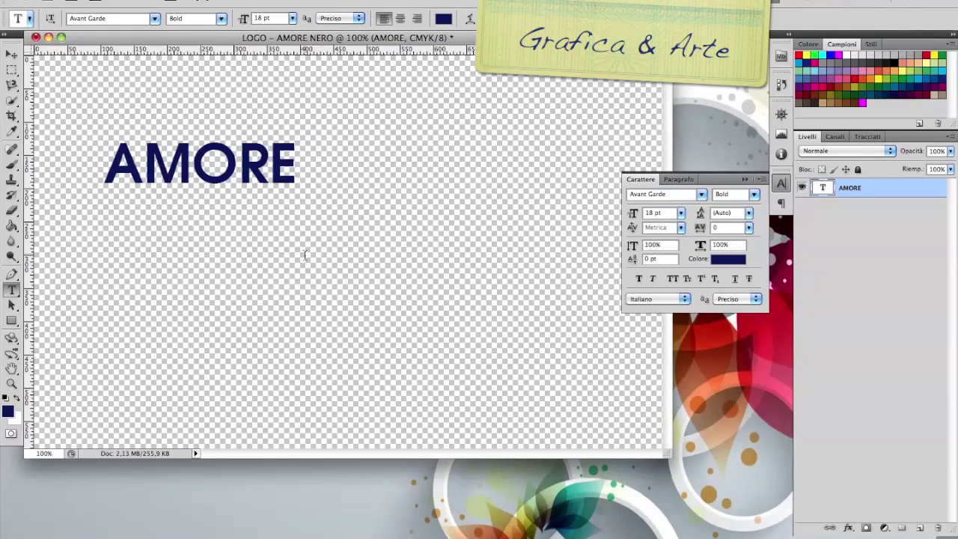
{"action": "left_click", "coordinate": [260, 252]}
{"action": "type", "text": "NERO"}
{"action": "key", "text": "ctrl+Return"}
{"action": "key", "text": "v"}
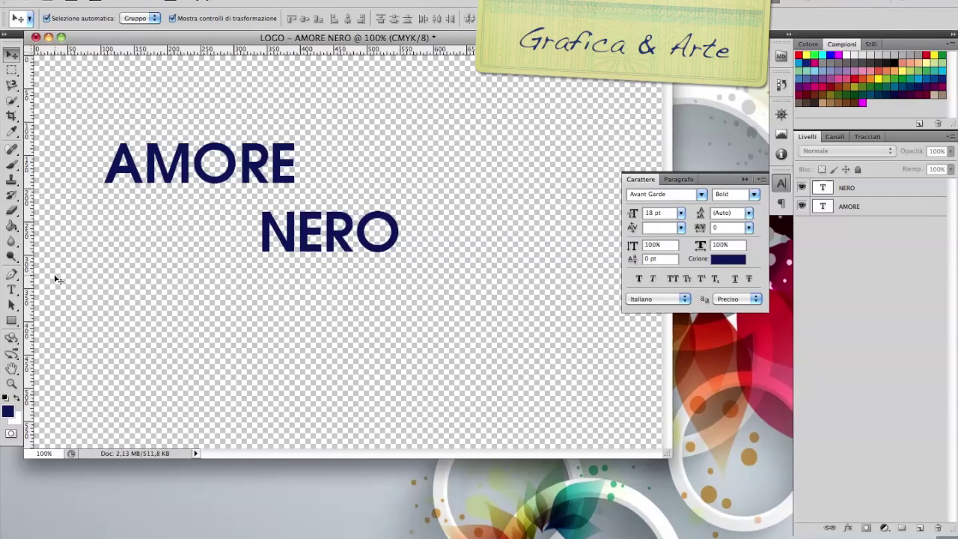
Add a letter A text layer and Free Transform it to several times its size
{"action": "key", "text": "t"}
{"action": "left_click", "coordinate": [172, 307]}
{"action": "type", "text": "A"}
{"action": "key", "text": "ctrl+t"}
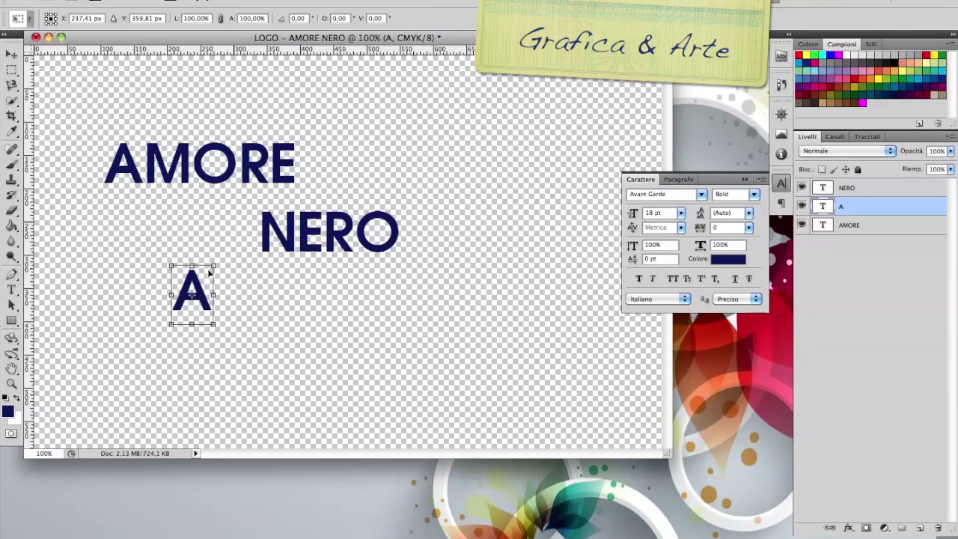
{"action": "left_click_drag", "start_coordinate": [214, 265], "coordinate": [325, 100]}
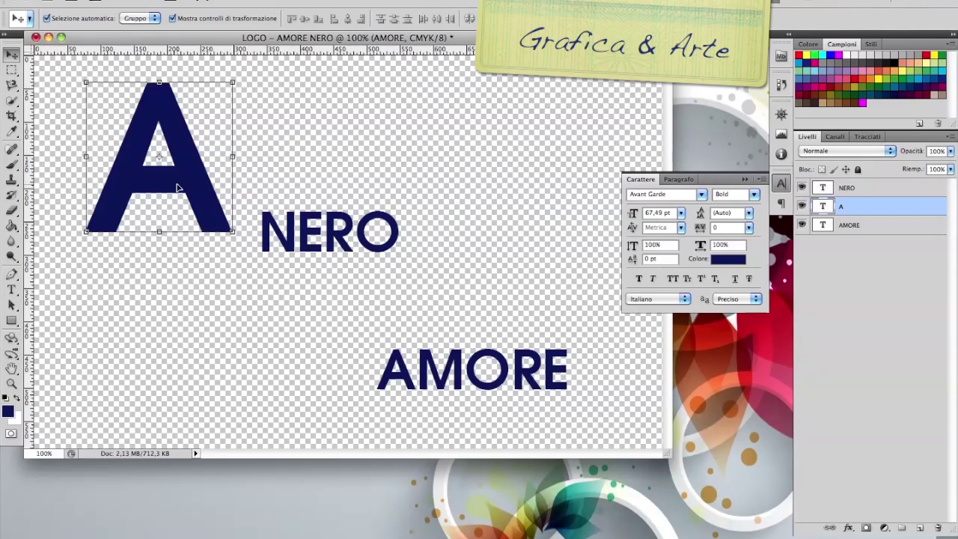
Select the big A's text and check the font list without changing the font
{"action": "left_click", "coordinate": [307, 238]}
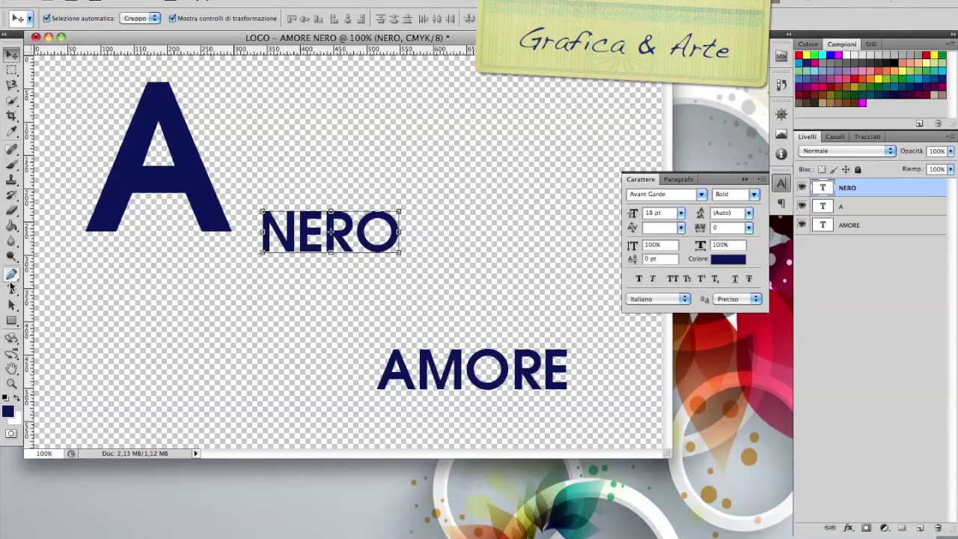
{"action": "left_click", "coordinate": [11, 289]}
{"action": "double_click", "coordinate": [139, 204]}
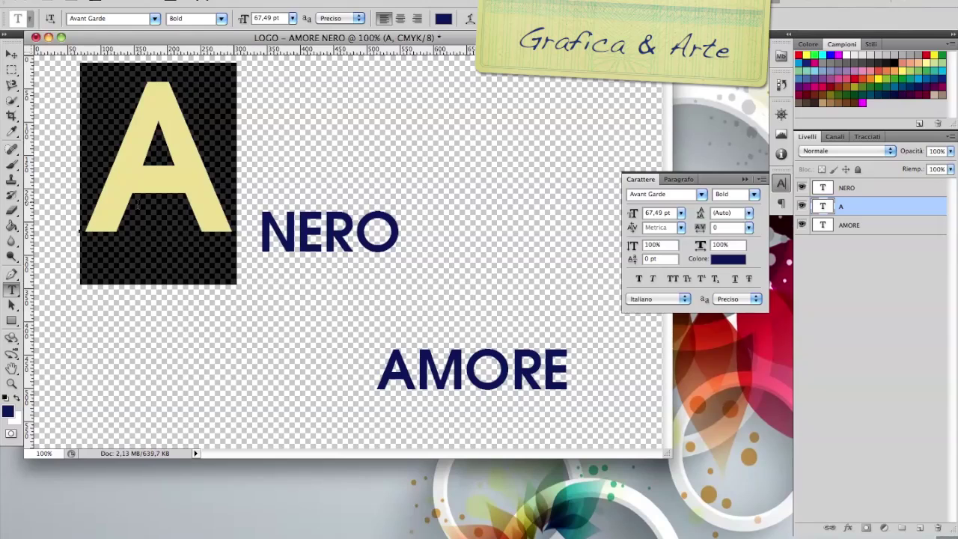
{"action": "left_click", "coordinate": [155, 19]}
{"action": "key", "text": "Escape"}
{"action": "left_click", "coordinate": [11, 56]}
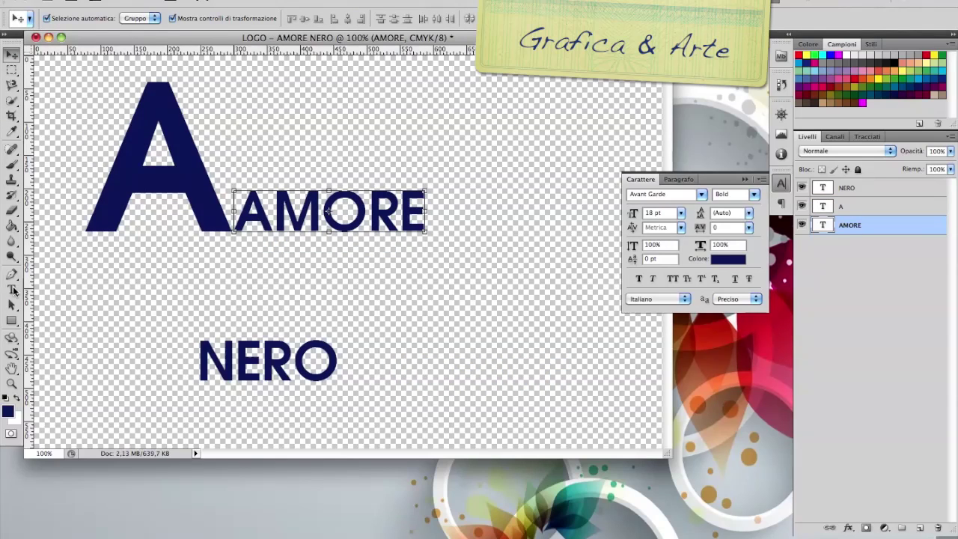
Delete the first A of AMORE so the word reads MORE
{"action": "left_click", "coordinate": [12, 289]}
{"action": "left_click_drag", "start_coordinate": [286, 222], "coordinate": [423, 217]}
{"action": "key", "text": "BackSpace"}
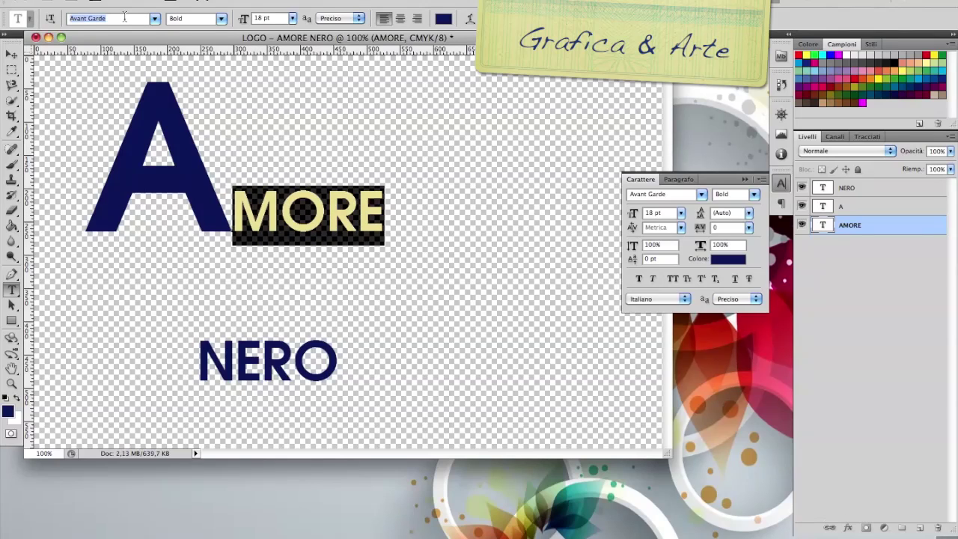
Change the MORE text to the Snickles script font
{"action": "type", "text": "mi"}
{"action": "left_click", "coordinate": [154, 18]}
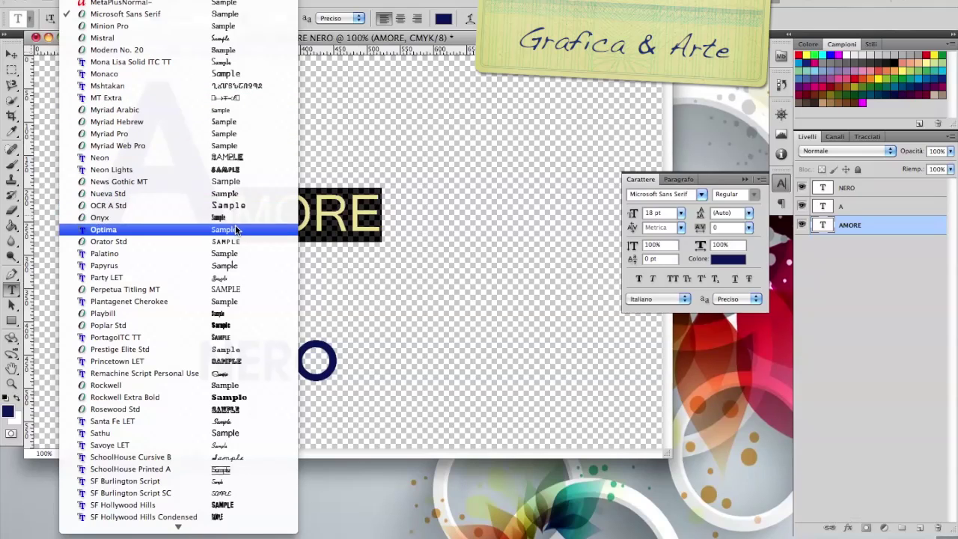
{"action": "scroll", "coordinate": [225, 247], "scroll_direction": "down", "scroll_amount": 10}
{"action": "left_click", "coordinate": [201, 274]}
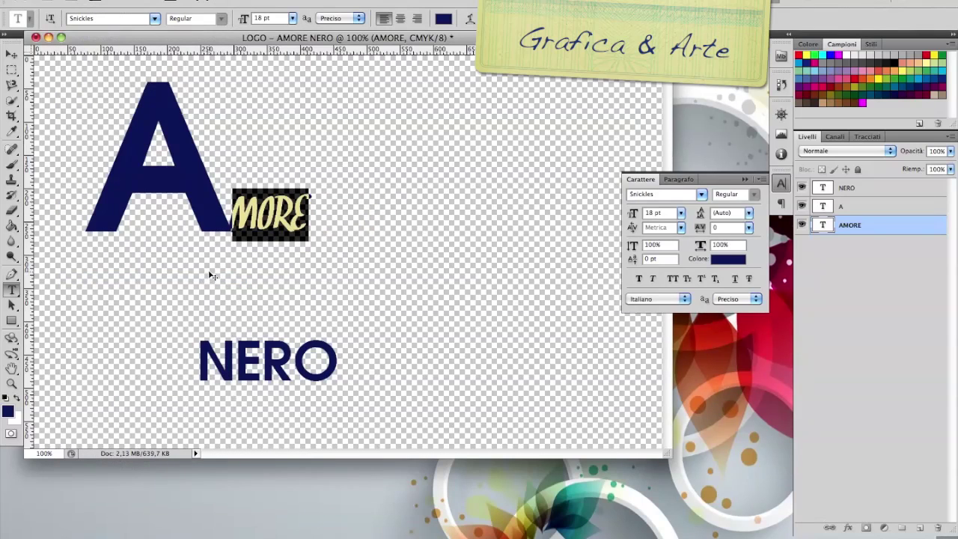
{"action": "left_click", "coordinate": [154, 20]}
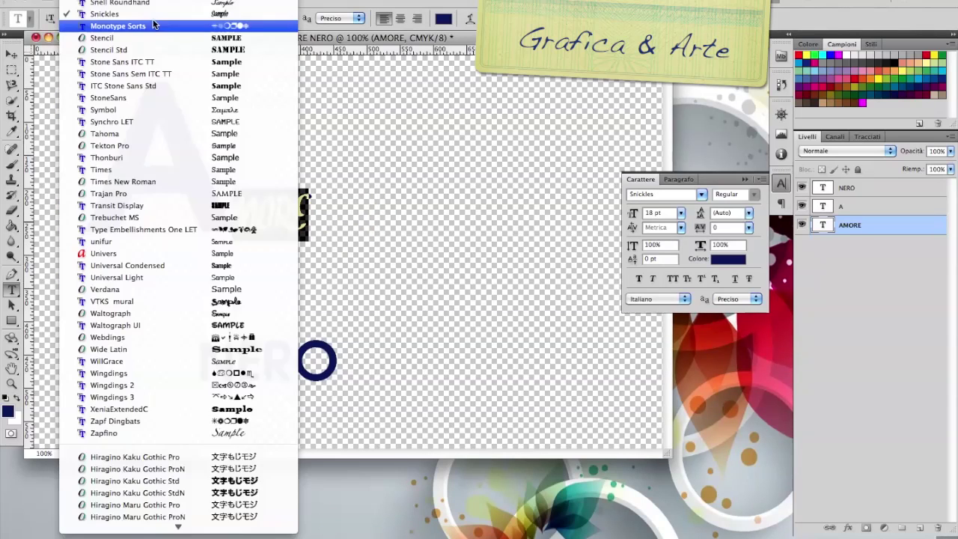
{"action": "scroll", "coordinate": [197, 128], "scroll_direction": "up", "scroll_amount": 6}
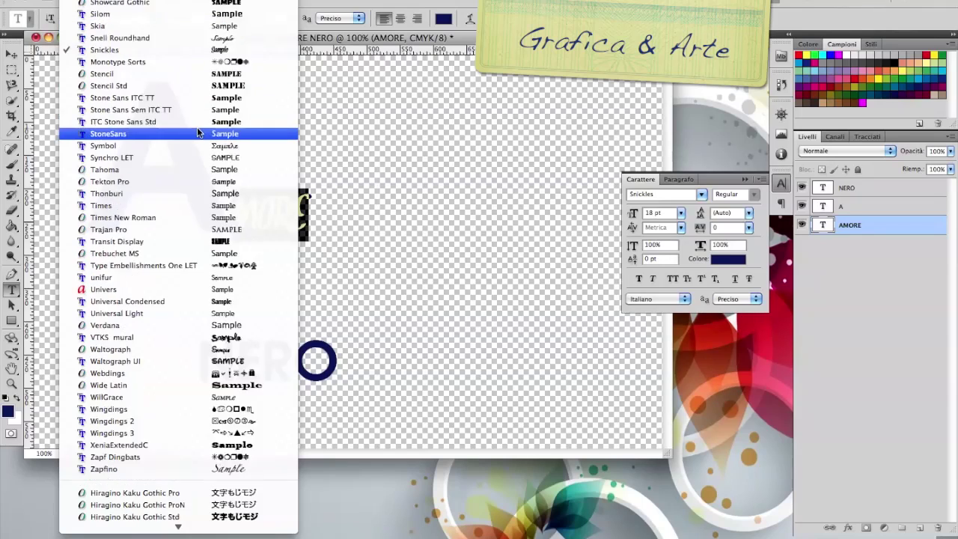
{"action": "scroll", "coordinate": [198, 129], "scroll_direction": "up", "scroll_amount": 4}
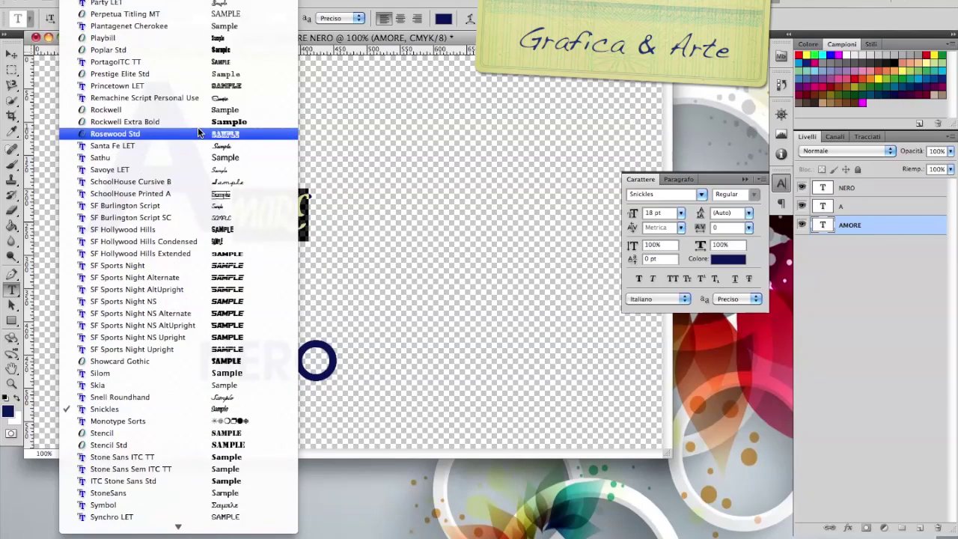
{"action": "left_click", "coordinate": [239, 189]}
{"action": "key", "text": "ctrl+Return"}
{"action": "key", "text": "v"}
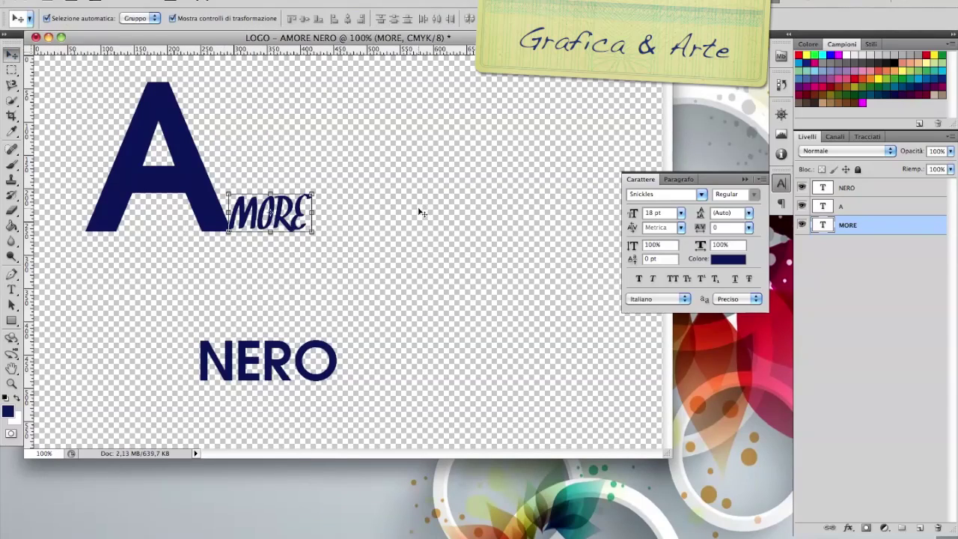
Enlarge MORE, move the big A down and scale it to about 111 pt, then select all three layers
{"action": "left_click_drag", "start_coordinate": [311, 195], "coordinate": [410, 154]}
{"action": "key", "text": "Return"}
{"action": "left_click", "coordinate": [196, 188]}
{"action": "left_click_drag", "start_coordinate": [196, 188], "coordinate": [202, 225]}
{"action": "key", "text": "super+t"}
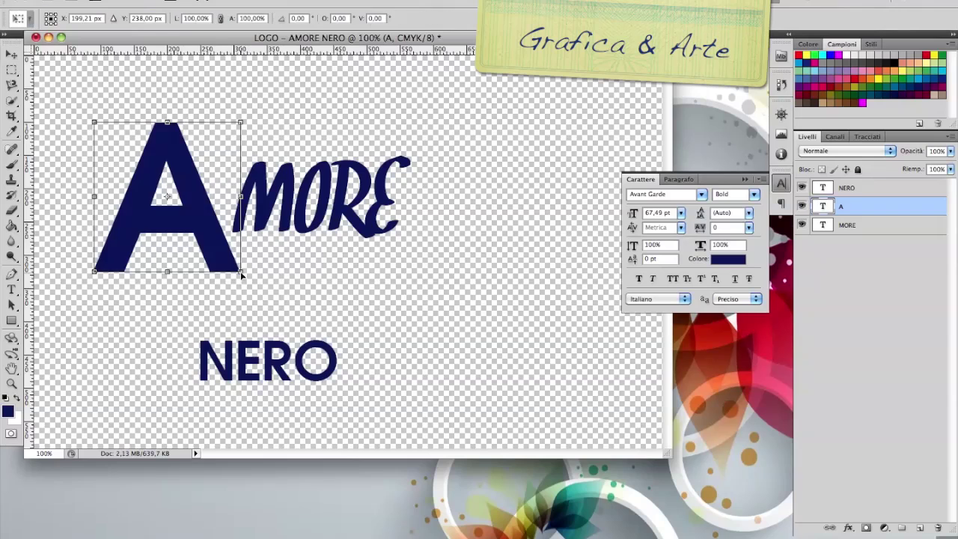
{"action": "left_click_drag", "start_coordinate": [251, 107], "coordinate": [268, 70]}
{"action": "key", "text": "Return"}
{"action": "left_click_drag", "start_coordinate": [412, 65], "coordinate": [410, 366]}
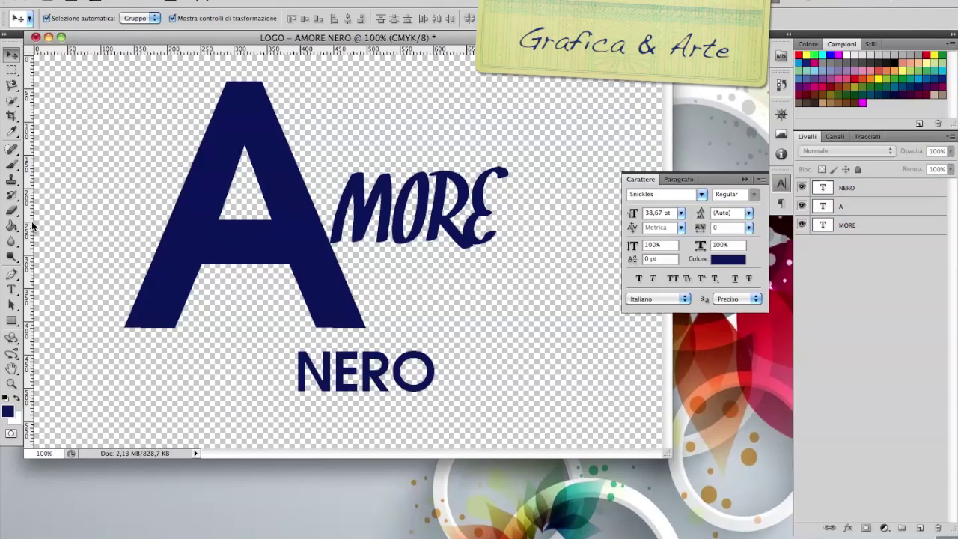
Recolour the big A black
{"action": "left_click", "coordinate": [12, 289]}
{"action": "left_click", "coordinate": [198, 283]}
{"action": "double_click", "coordinate": [198, 283]}
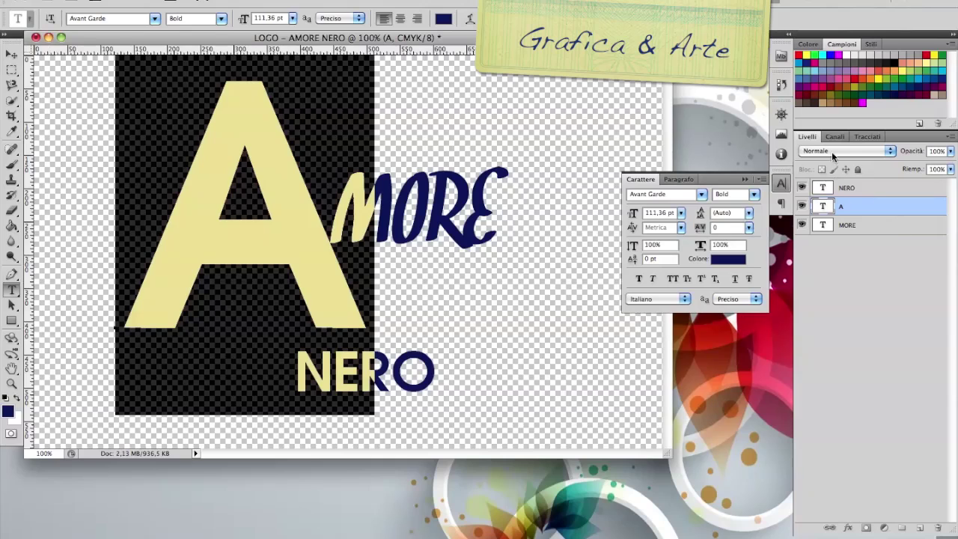
{"action": "left_click", "coordinate": [819, 84]}
{"action": "left_click", "coordinate": [12, 54]}
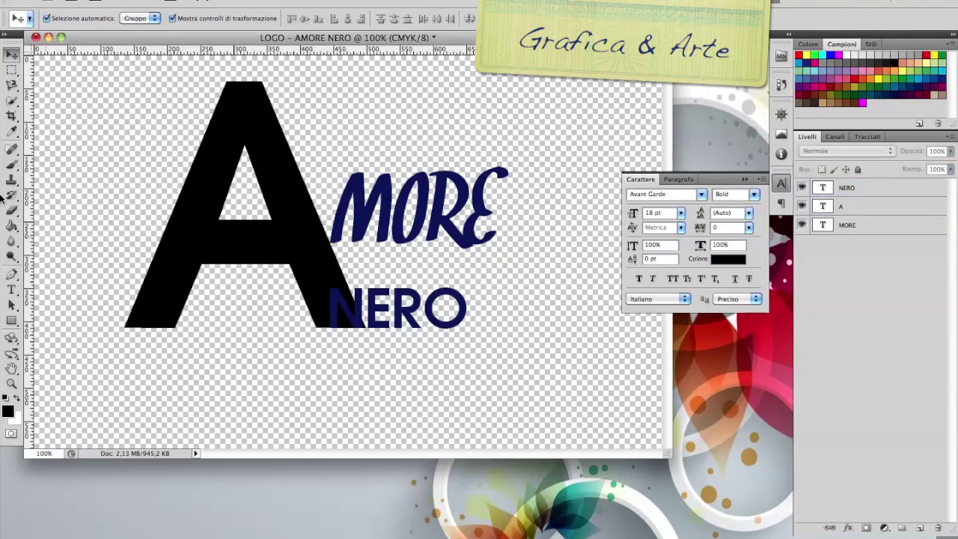
Position the black bar with the big A and move both layers beneath NERO
{"action": "left_click", "coordinate": [11, 321]}
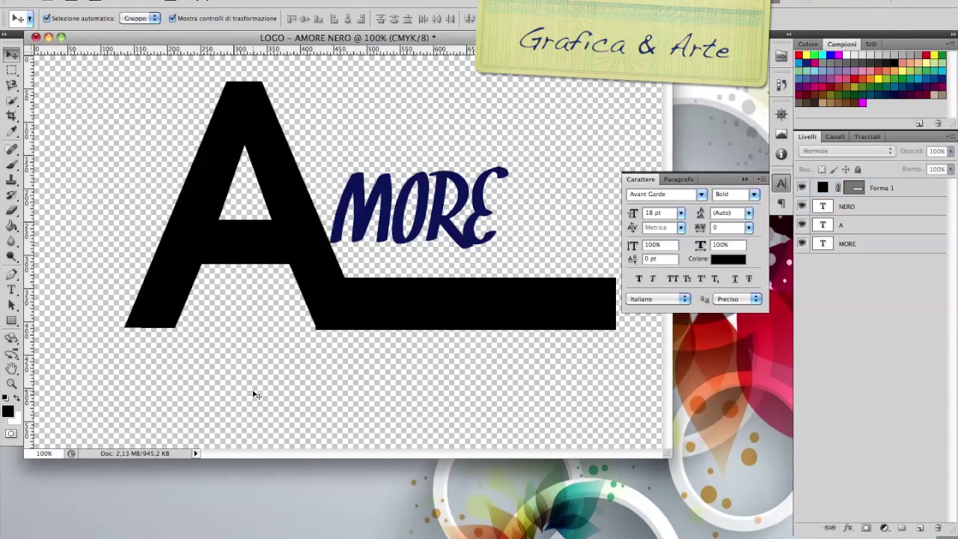
{"action": "left_click_drag", "start_coordinate": [376, 321], "coordinate": [377, 322]}
{"action": "left_click", "coordinate": [368, 379]}
{"action": "left_click", "coordinate": [312, 243]}
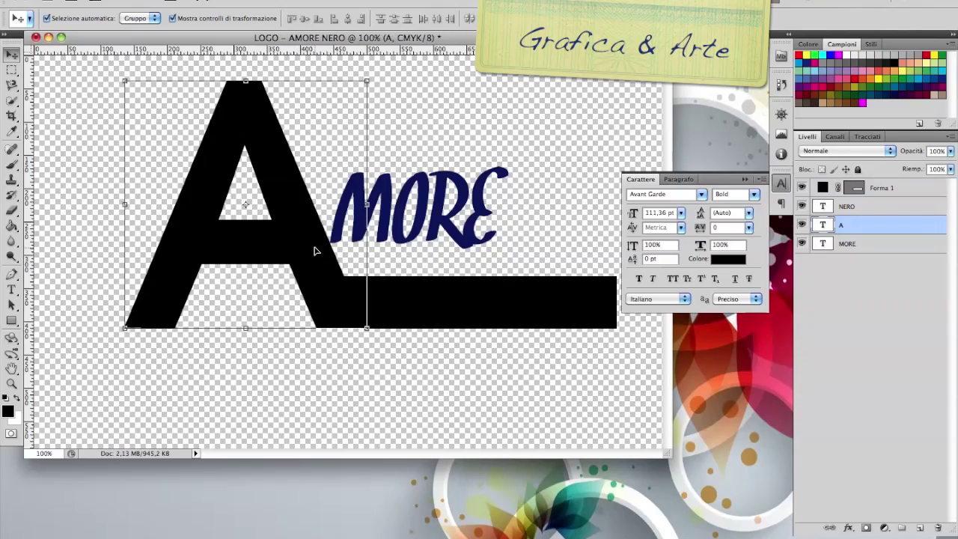
{"action": "left_click", "coordinate": [487, 305], "text": "shift"}
{"action": "left_click_drag", "start_coordinate": [487, 306], "coordinate": [454, 320]}
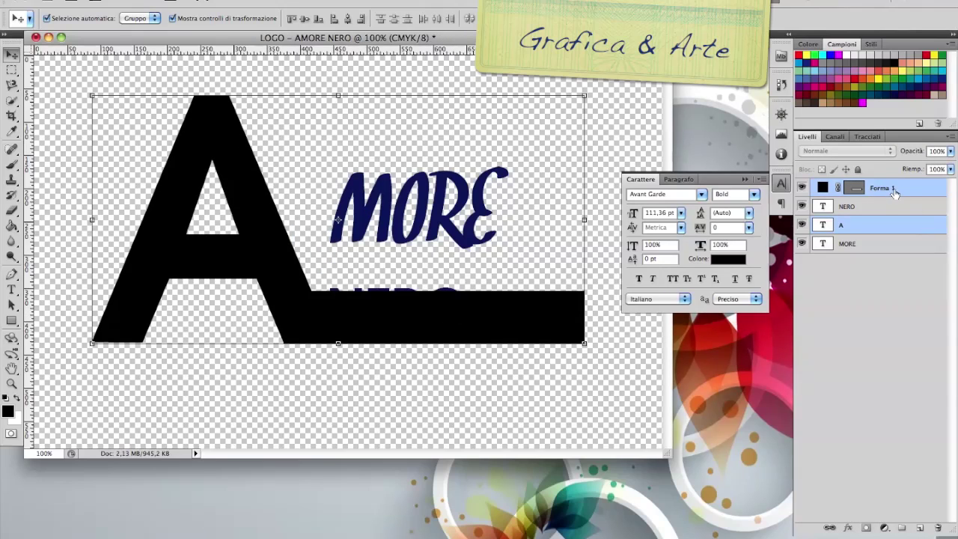
{"action": "left_click_drag", "start_coordinate": [894, 188], "coordinate": [892, 240]}
Make NERO white, enlarge it to about 152%, and centre it on the black bar
{"action": "key", "text": "t"}
{"action": "double_click", "coordinate": [396, 313]}
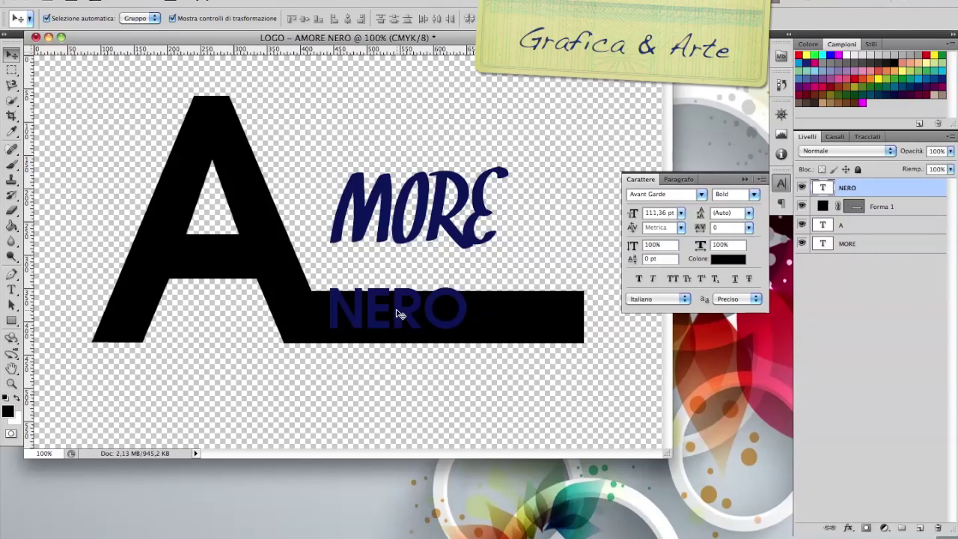
{"action": "left_click", "coordinate": [17, 400]}
{"action": "left_click", "coordinate": [12, 54]}
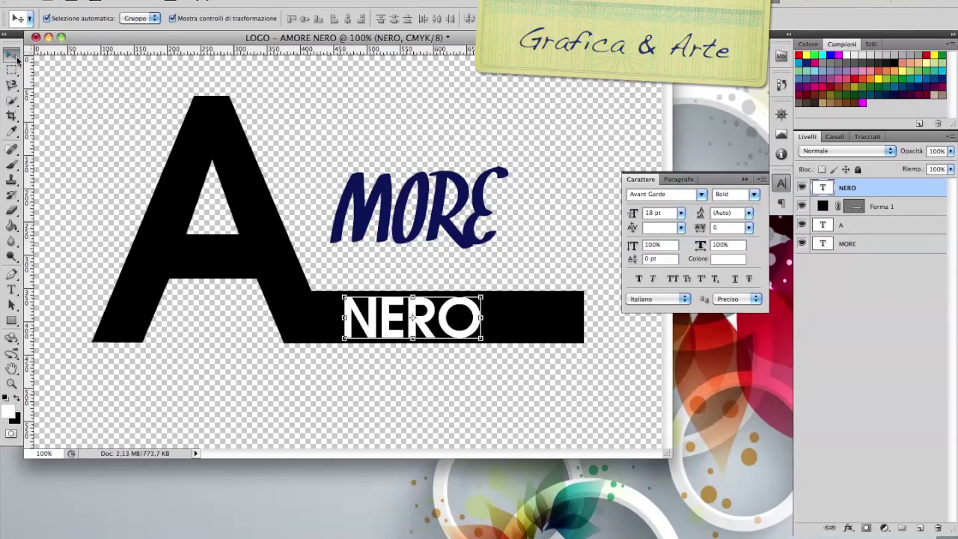
{"action": "key", "text": "ctrl+t"}
{"action": "left_click_drag", "start_coordinate": [483, 292], "coordinate": [567, 291]}
{"action": "key", "text": "Return"}
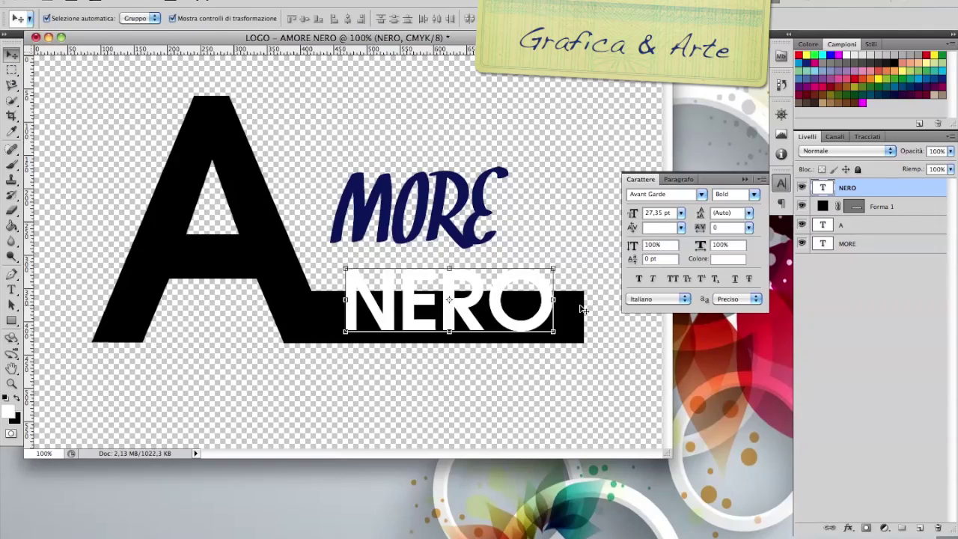
{"action": "mouse_move", "coordinate": [521, 327]}
{"action": "left_mouse_down"}
{"action": "mouse_move", "coordinate": [521, 339]}
{"action": "mouse_move", "coordinate": [538, 323]}
{"action": "left_mouse_up"}
{"action": "left_click", "coordinate": [598, 359]}
{"action": "left_click", "coordinate": [604, 342]}
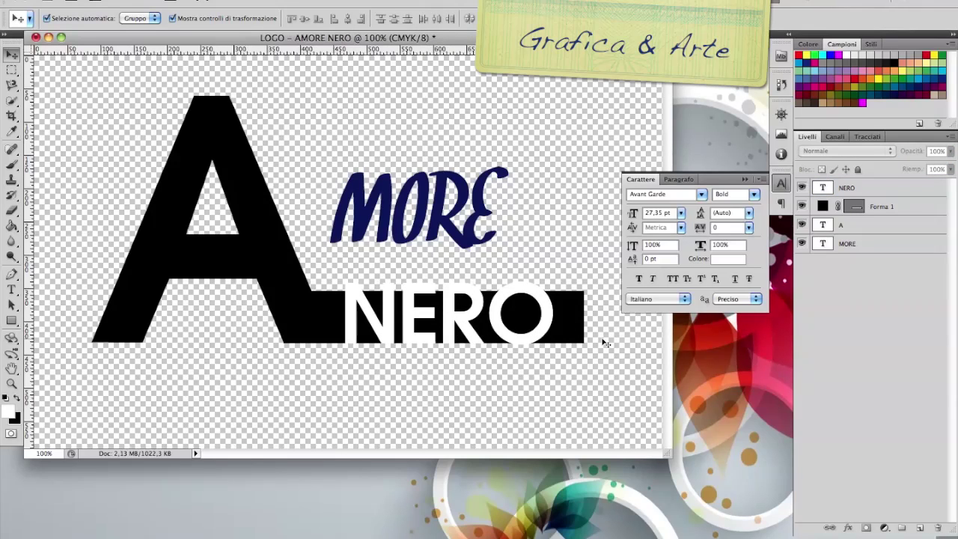
Move MORE down onto NERO, widen it to about 125%, and make it red
{"action": "left_click", "coordinate": [424, 324]}
{"action": "left_click", "coordinate": [416, 197]}
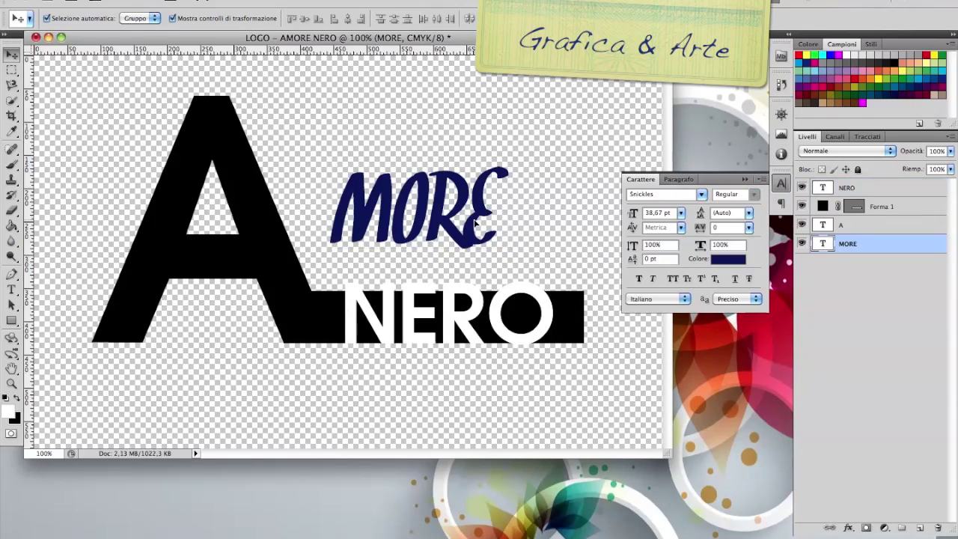
{"action": "left_click_drag", "start_coordinate": [416, 197], "coordinate": [400, 238]}
{"action": "left_click_drag", "start_coordinate": [499, 249], "coordinate": [545, 249]}
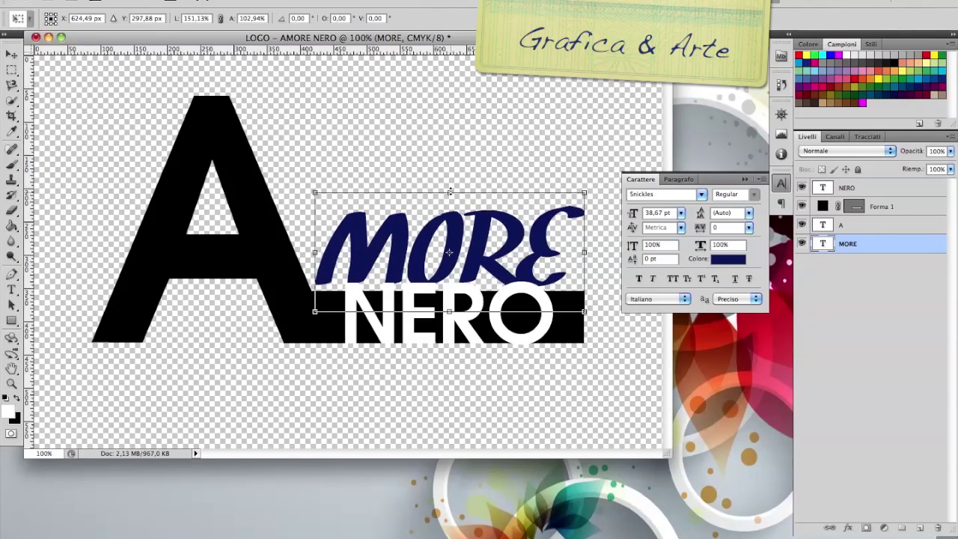
{"action": "key", "text": "Return"}
{"action": "double_click", "coordinate": [386, 265]}
{"action": "key", "text": "Escape"}
{"action": "key", "text": "v"}
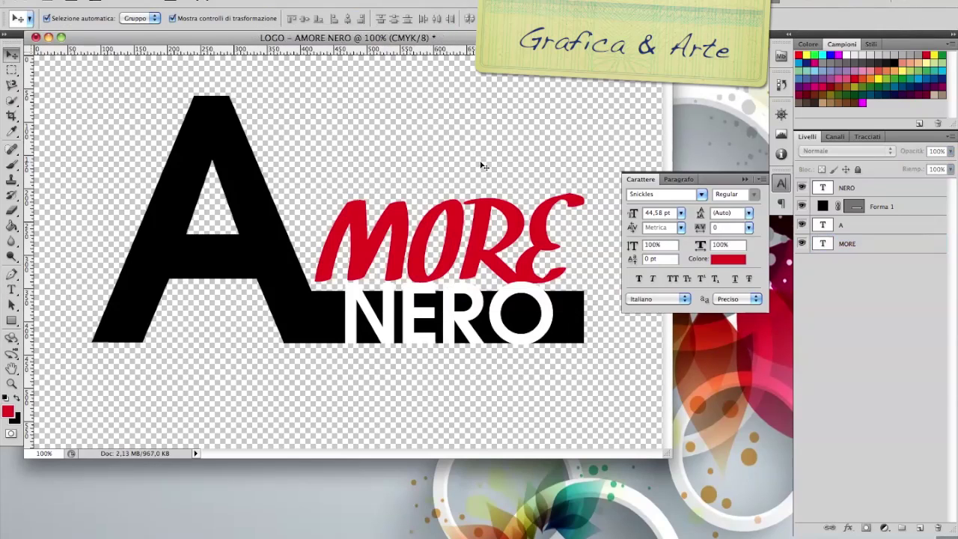
{"action": "left_click", "coordinate": [447, 336]}
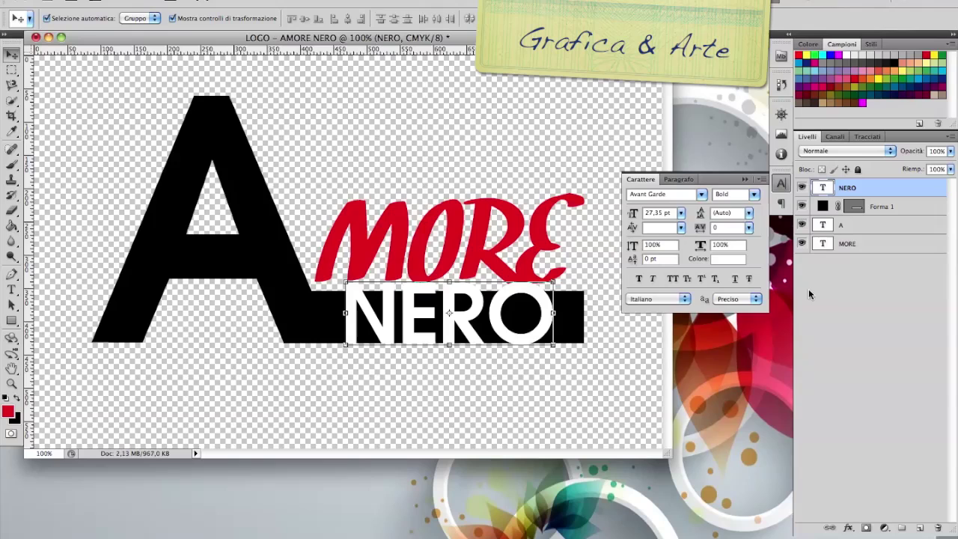
Add a thin black solid-colour Traccia stroke to the NERO layer
{"action": "left_click", "coordinate": [848, 529]}
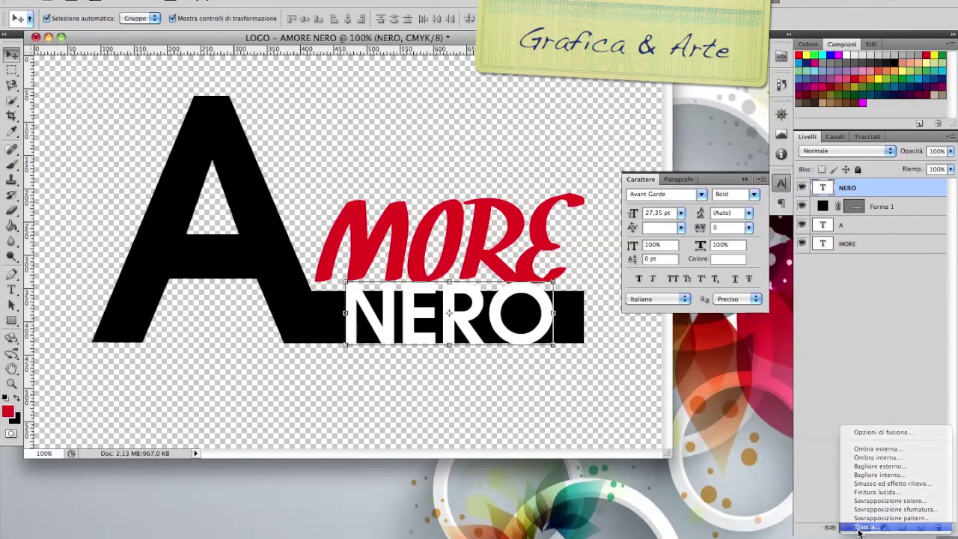
{"action": "left_click", "coordinate": [860, 526]}
{"action": "left_click_drag", "start_coordinate": [697, 138], "coordinate": [694, 137]}
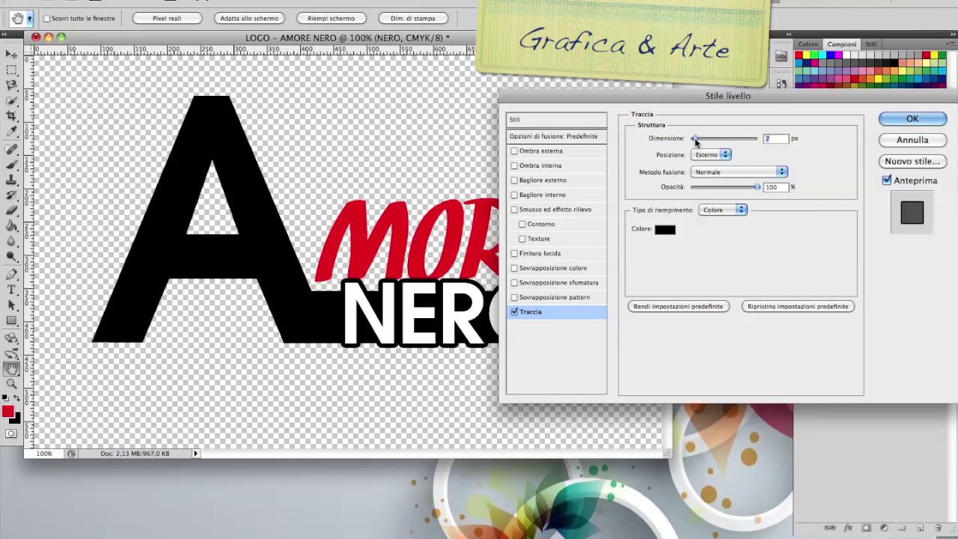
{"action": "left_click", "coordinate": [724, 209]}
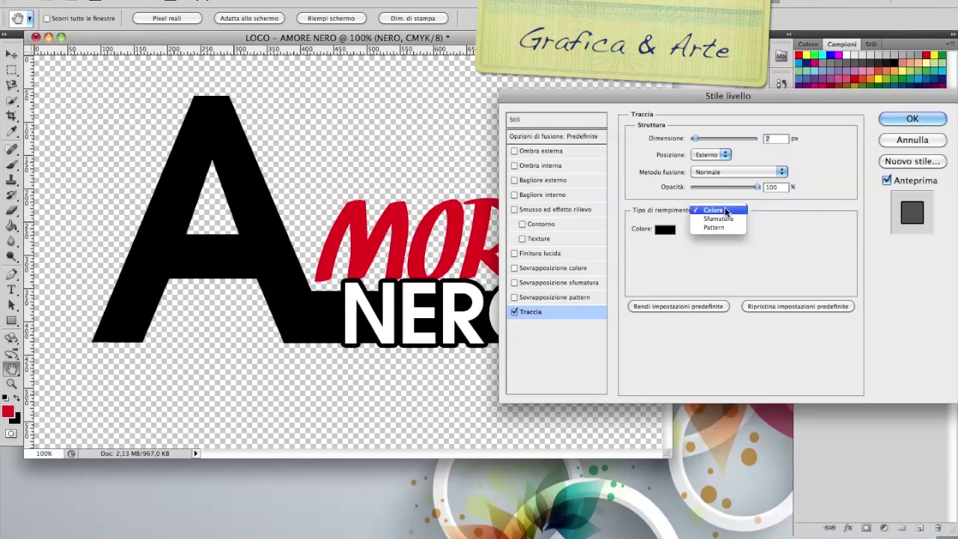
{"action": "left_click", "coordinate": [822, 46]}
{"action": "left_click", "coordinate": [665, 229]}
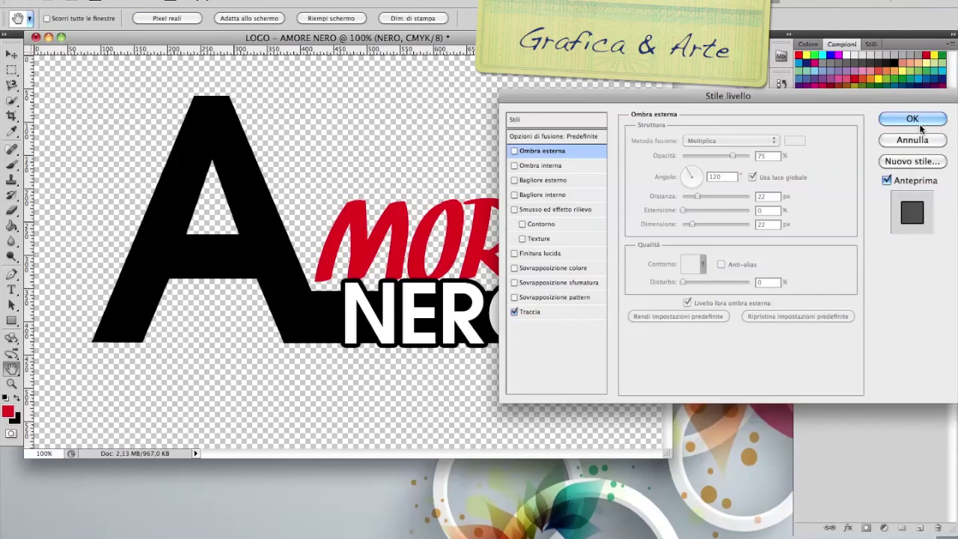
{"action": "left_click", "coordinate": [912, 118]}
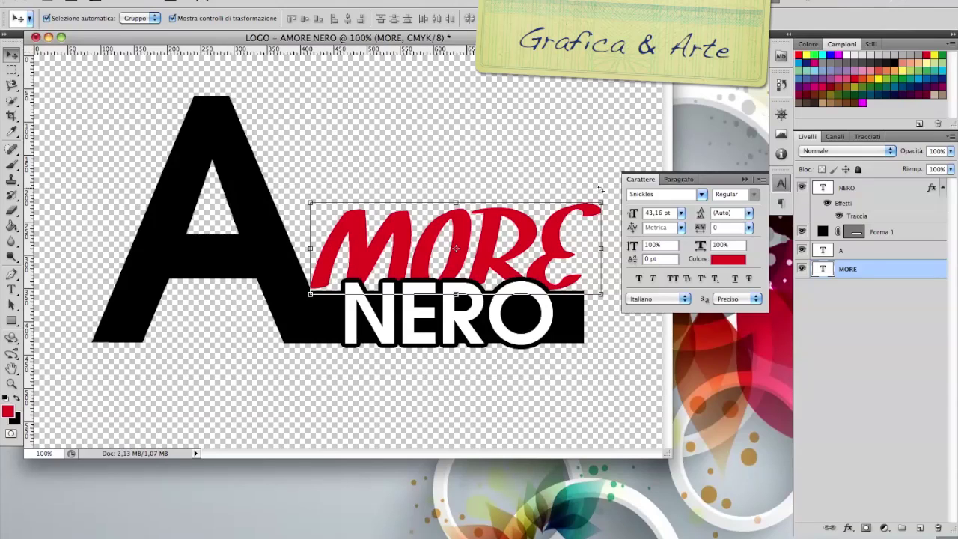
Drag MORE to the top of the layer stack and nudge NERO slightly lower
{"action": "left_click_drag", "start_coordinate": [867, 269], "coordinate": [822, 181]}
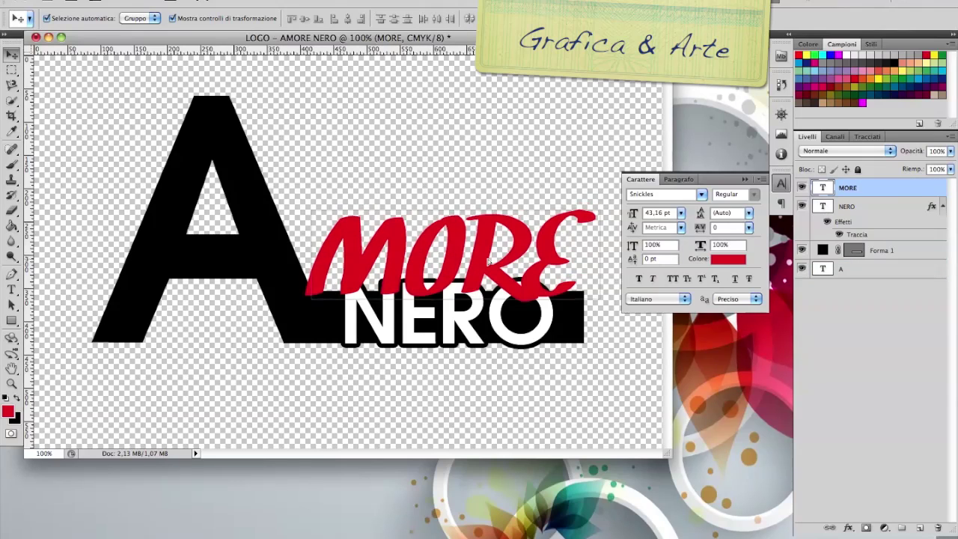
{"action": "left_click_drag", "start_coordinate": [496, 330], "coordinate": [509, 343]}
{"action": "left_click", "coordinate": [598, 404]}
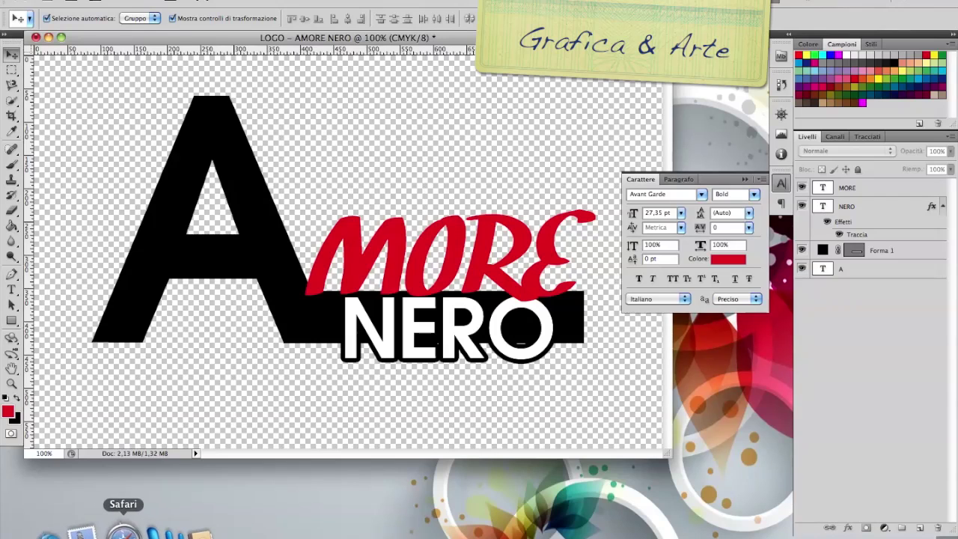
In Safari, search for 'forchetta' and show the image results
{"action": "left_click", "coordinate": [120, 527]}
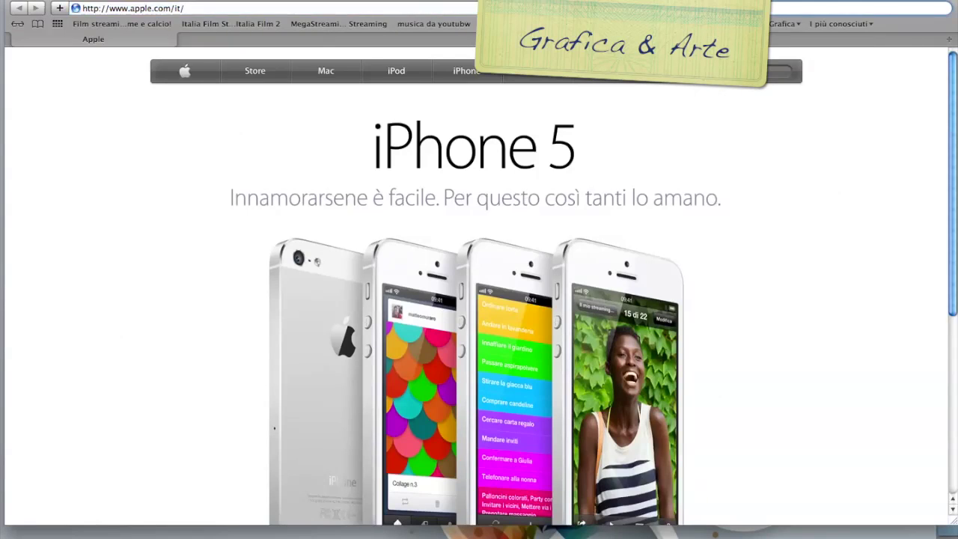
{"action": "key", "text": "super+alt+f"}
{"action": "type", "text": "forchetta"}
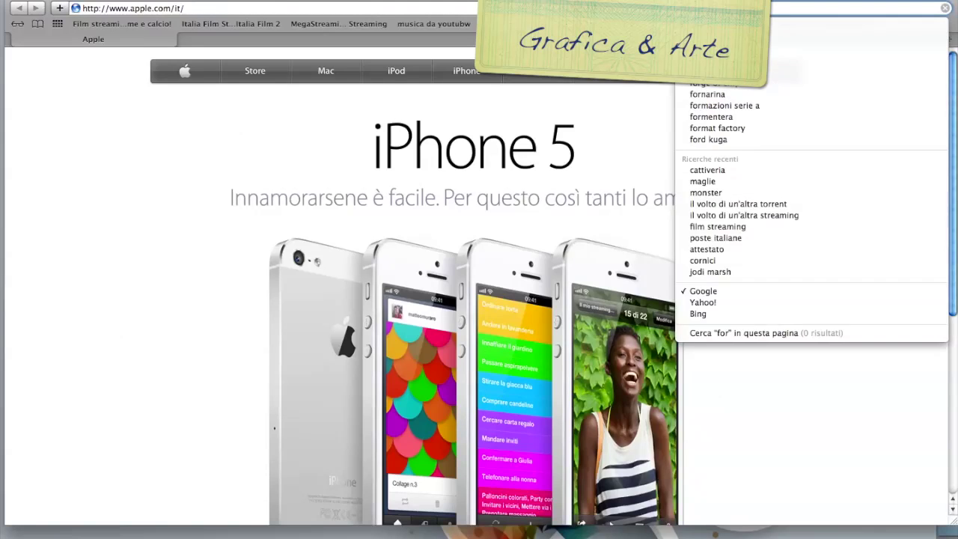
{"action": "key", "text": "Return"}
{"action": "left_click", "coordinate": [131, 58]}
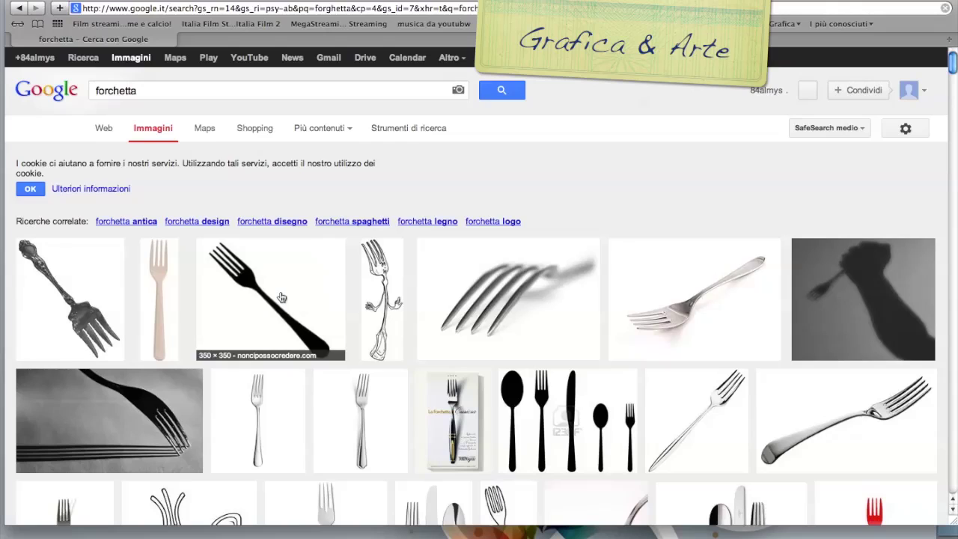
Open the black fork silhouette image on its own at full size
{"action": "left_click", "coordinate": [280, 298]}
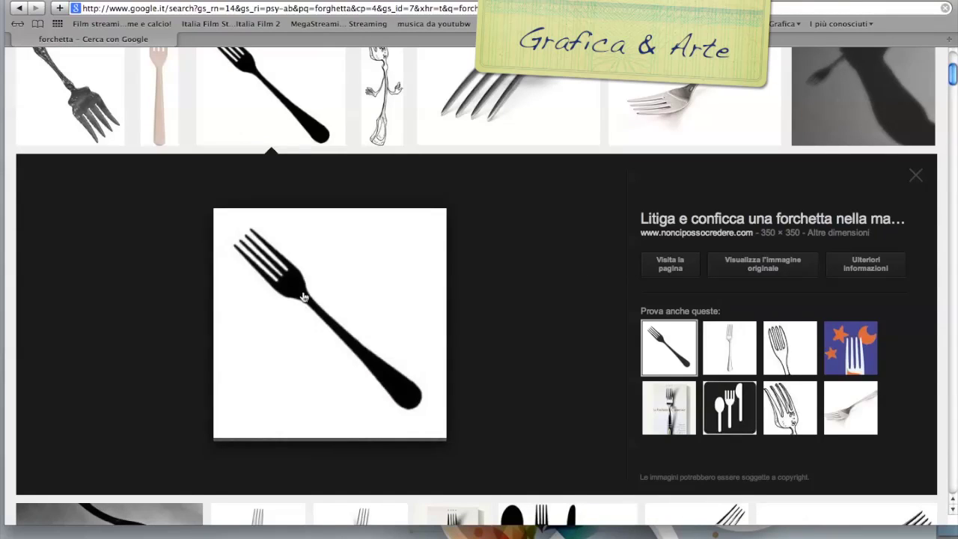
{"action": "right_click", "coordinate": [306, 294]}
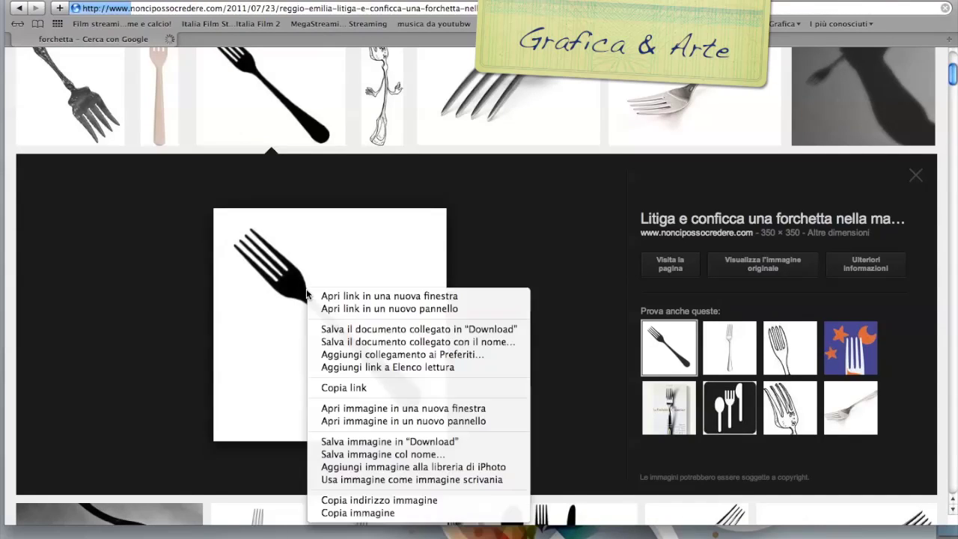
{"action": "left_click", "coordinate": [374, 407]}
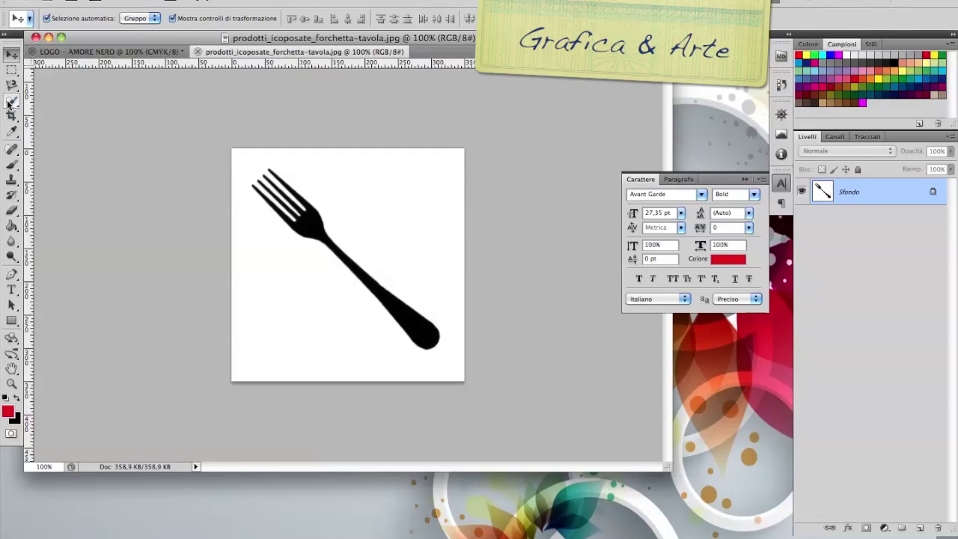
Unlock the fork image as Livello 0 and delete its white background with the Magic Wand
{"action": "left_click_drag", "start_coordinate": [9, 104], "coordinate": [60, 111]}
{"action": "left_click", "coordinate": [368, 205]}
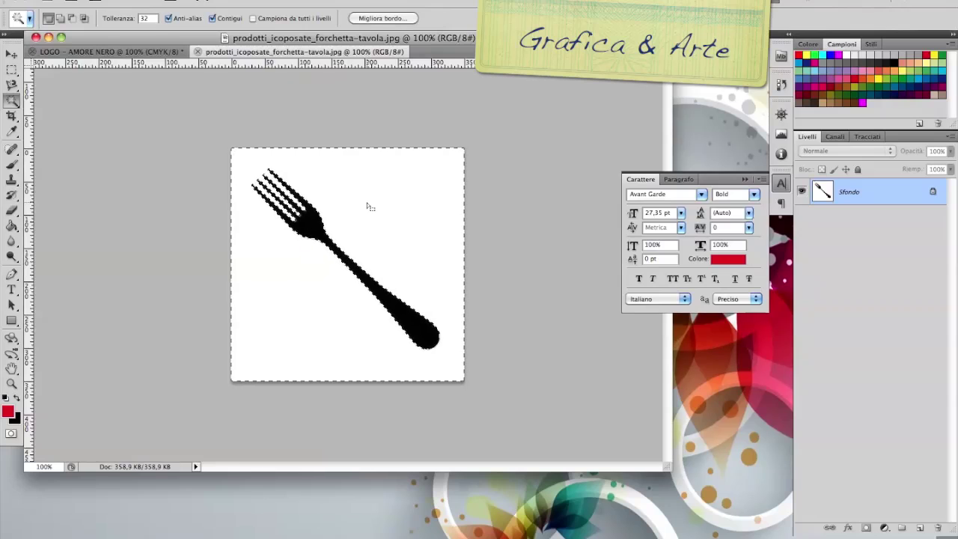
{"action": "double_click", "coordinate": [861, 194]}
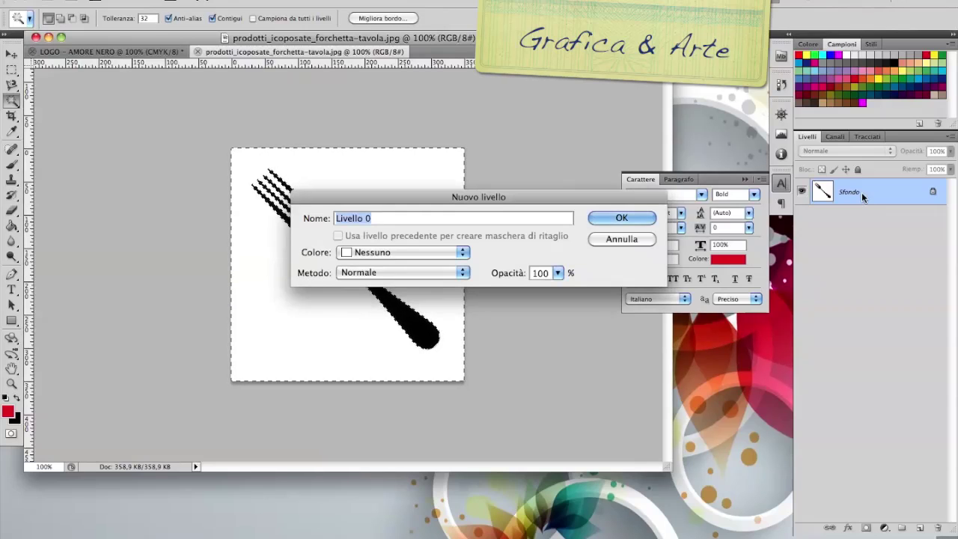
{"action": "key", "text": "Return"}
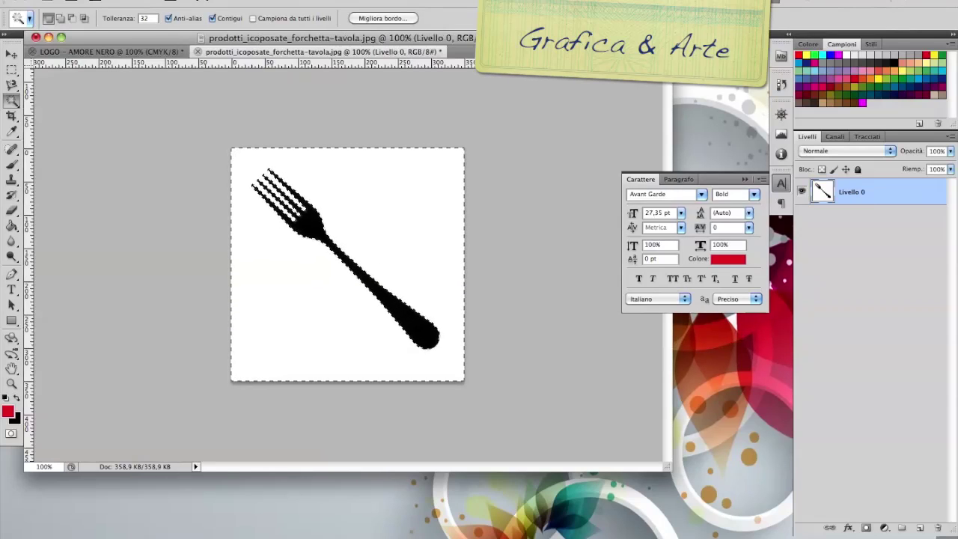
{"action": "key", "text": "Delete"}
{"action": "key", "text": "ctrl+d"}
{"action": "key", "text": "v"}
Duplicate the fork layer into the LOGO – AMORE NERO document and place it over the A
{"action": "right_click", "coordinate": [843, 199]}
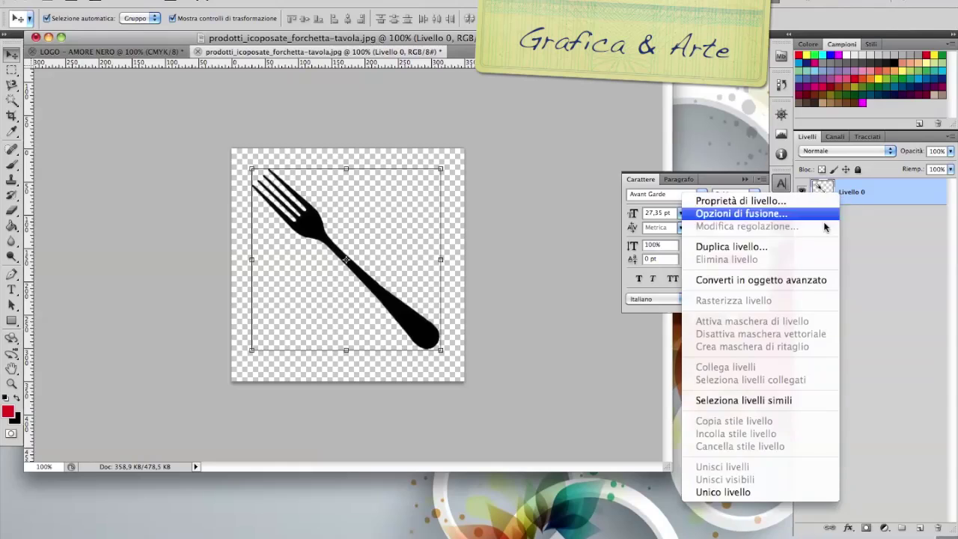
{"action": "left_click", "coordinate": [768, 246]}
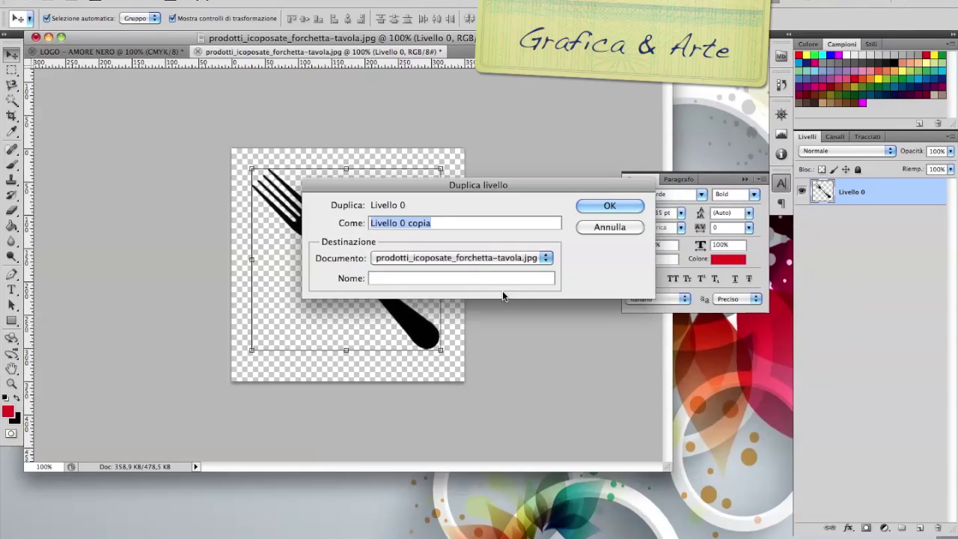
{"action": "left_click", "coordinate": [419, 257]}
{"action": "left_click", "coordinate": [419, 239]}
{"action": "left_click", "coordinate": [597, 206]}
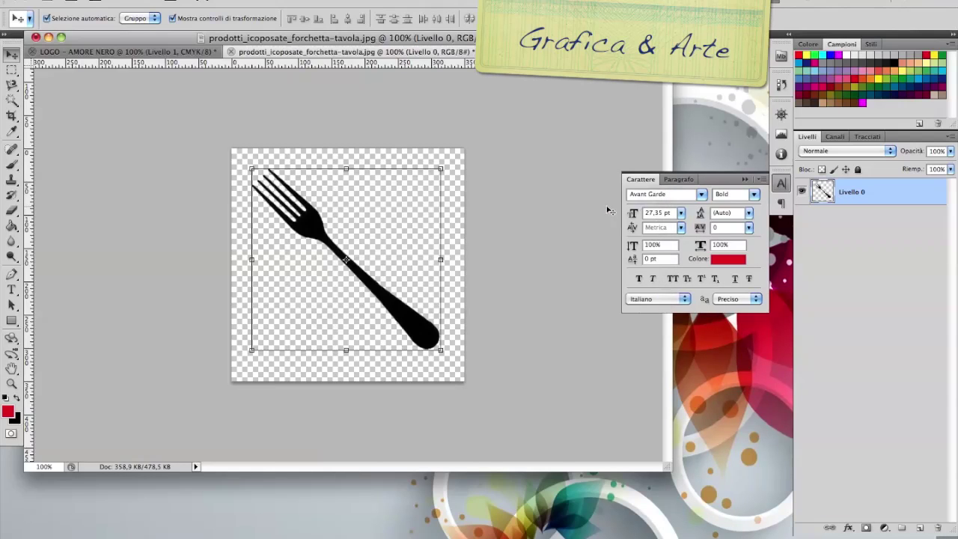
{"action": "left_click", "coordinate": [111, 51]}
{"action": "left_click_drag", "start_coordinate": [499, 288], "coordinate": [590, 348]}
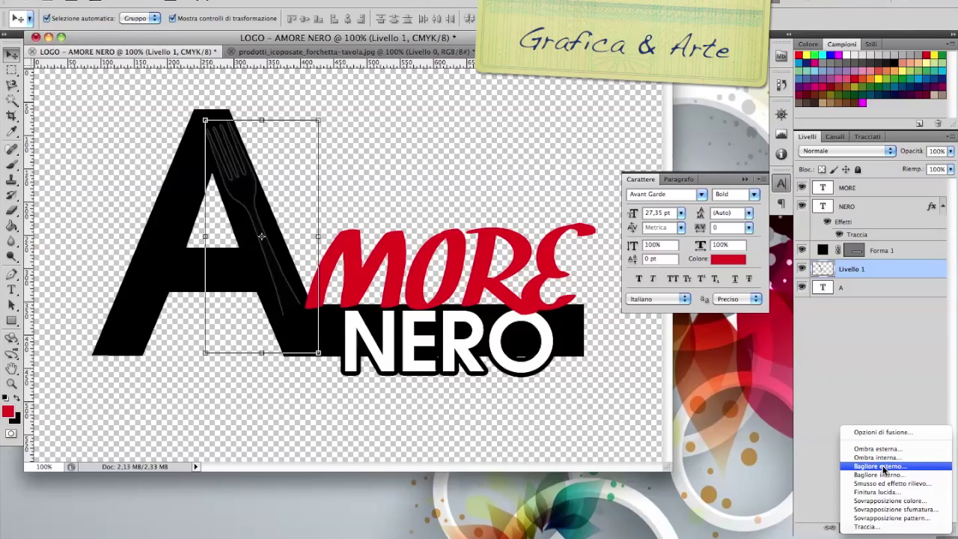
Apply a Bagliore esterno (outer glow) effect to the fork
{"action": "left_click", "coordinate": [882, 466]}
{"action": "left_click", "coordinate": [430, 187]}
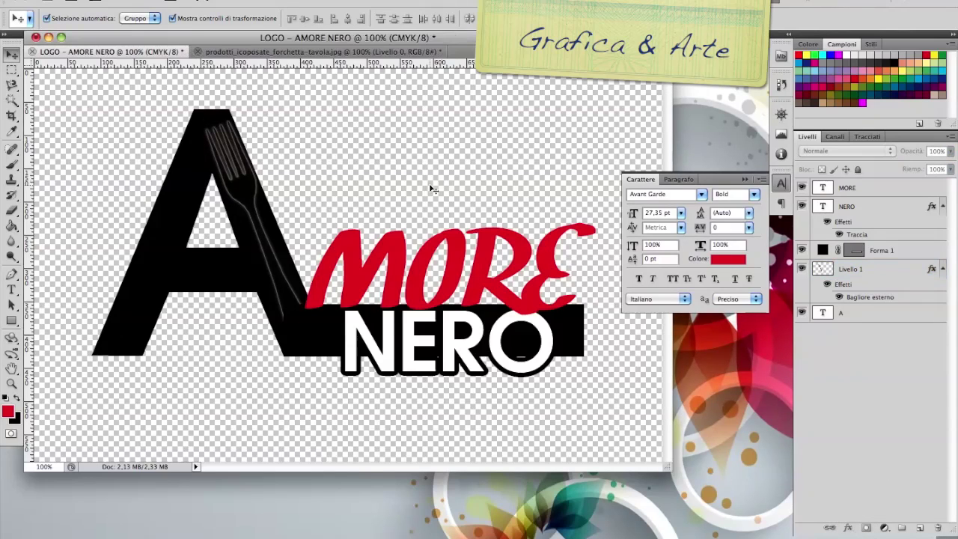
{"action": "left_click", "coordinate": [241, 195]}
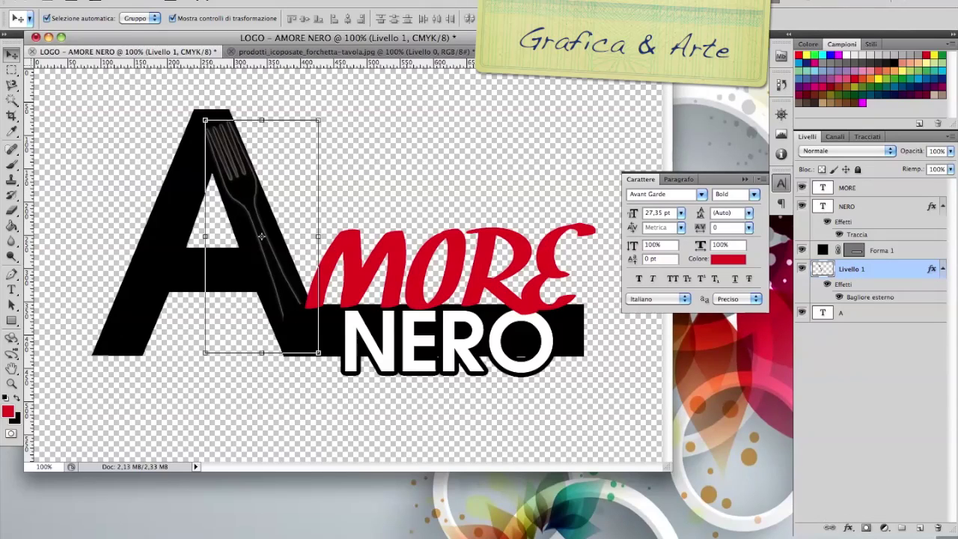
Flip the fork horizontally and set it along the A's left stroke
{"action": "left_click", "coordinate": [138, 0]}
{"action": "mouse_move", "coordinate": [176, 271]}
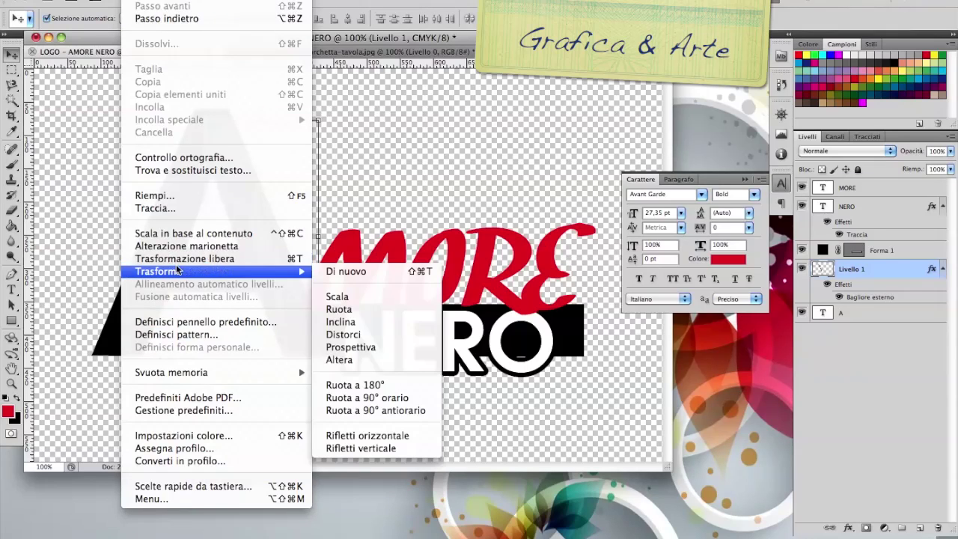
{"action": "left_click", "coordinate": [378, 435]}
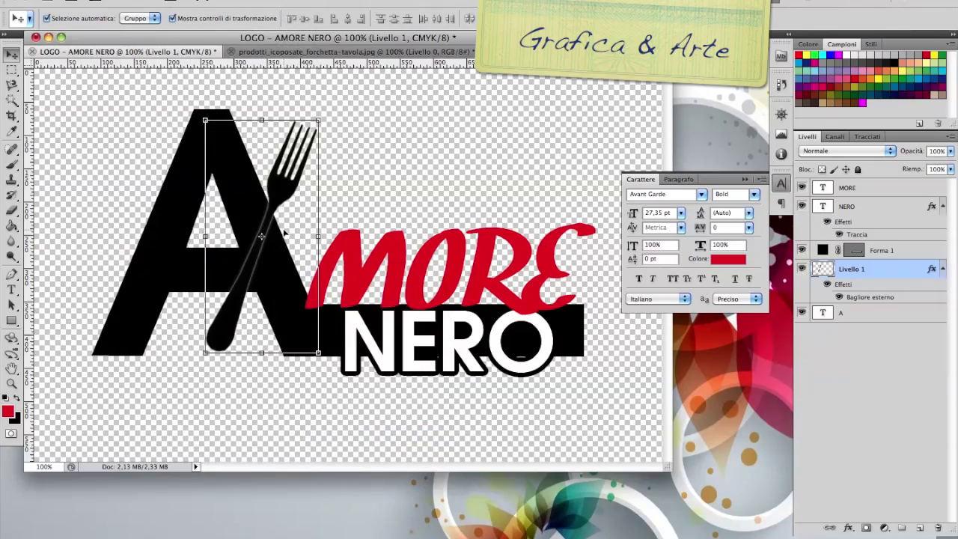
{"action": "left_click_drag", "start_coordinate": [279, 201], "coordinate": [181, 200]}
{"action": "key", "text": "Down"}
{"action": "key", "text": "Down"}
{"action": "key", "text": "Down"}
{"action": "key", "text": "Down"}
{"action": "key", "text": "Down"}
{"action": "key", "text": "Down"}
{"action": "key", "text": "Down"}
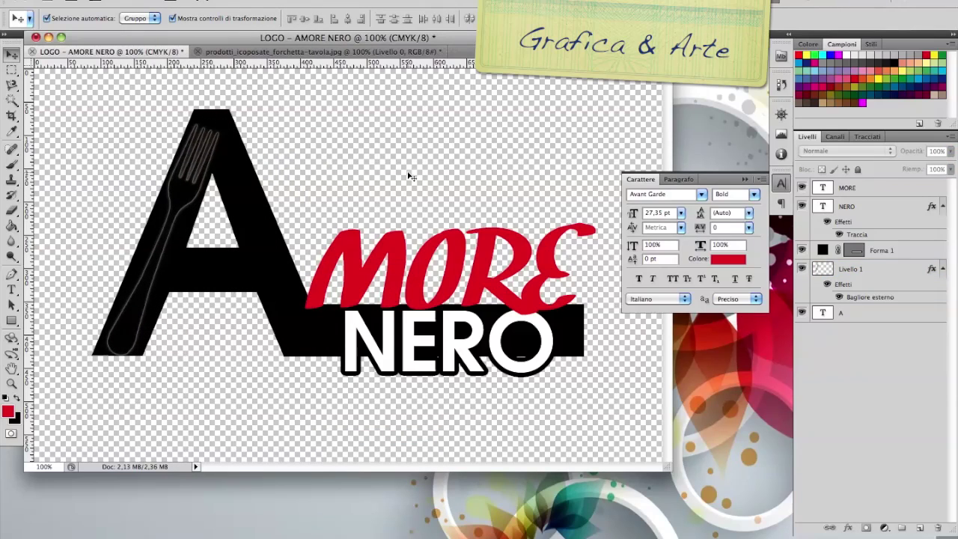
Duplicate the fork, move the copy above MORE at the top of the layers, and shrink it
{"action": "left_click_drag", "start_coordinate": [848, 277], "coordinate": [919, 528]}
{"action": "left_click_drag", "start_coordinate": [197, 187], "coordinate": [526, 164]}
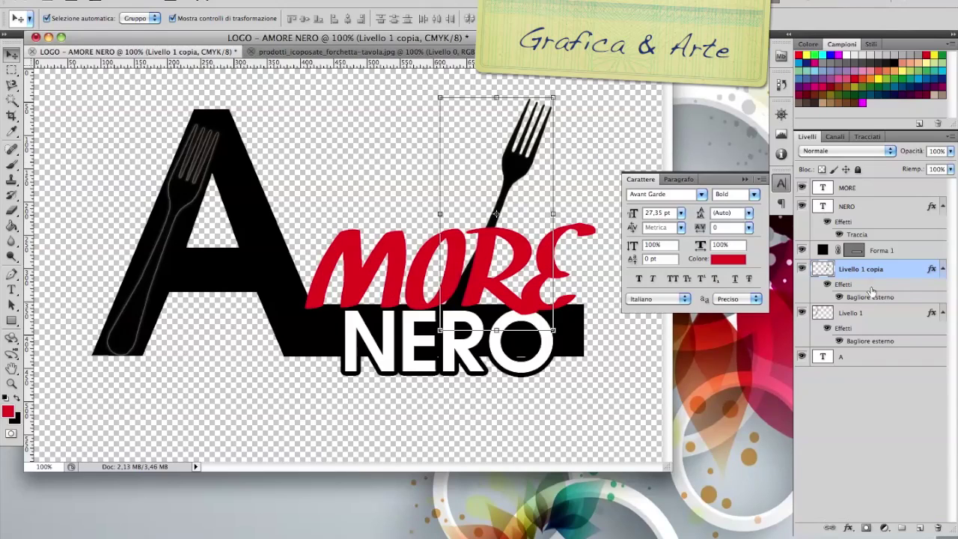
{"action": "left_click_drag", "start_coordinate": [870, 271], "coordinate": [867, 189]}
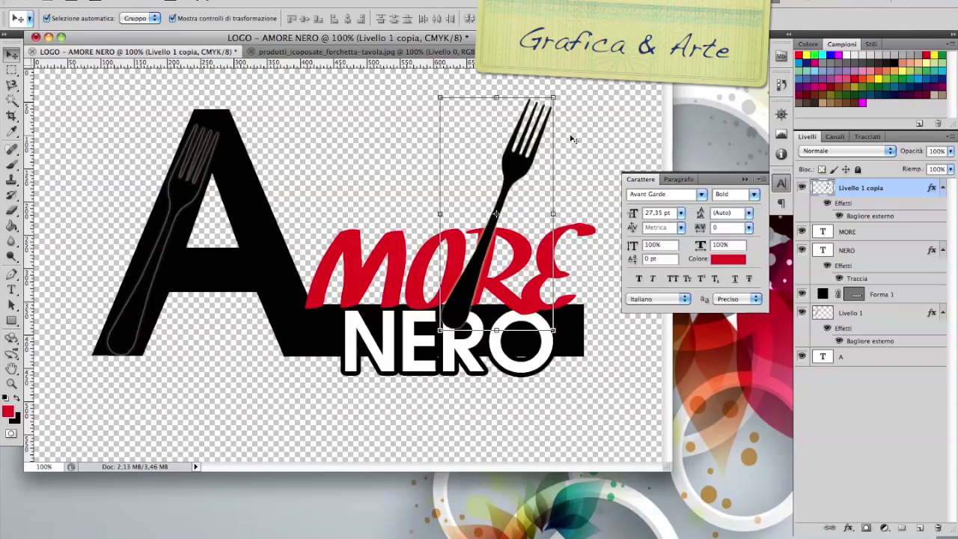
{"action": "left_click_drag", "start_coordinate": [551, 92], "coordinate": [508, 188]}
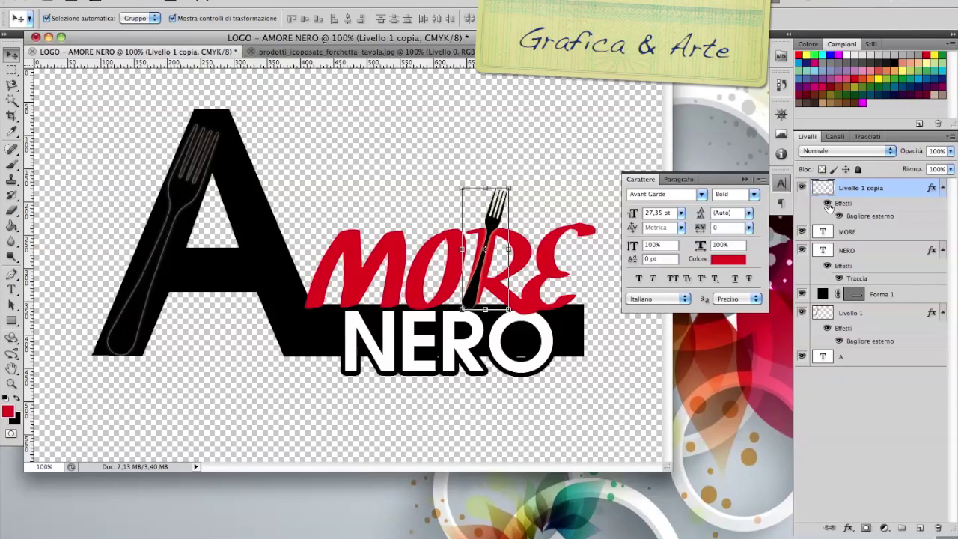
Remove the copy's Bagliore esterno effect and load its shape as a selection
{"action": "left_click_drag", "start_coordinate": [882, 210], "coordinate": [938, 527]}
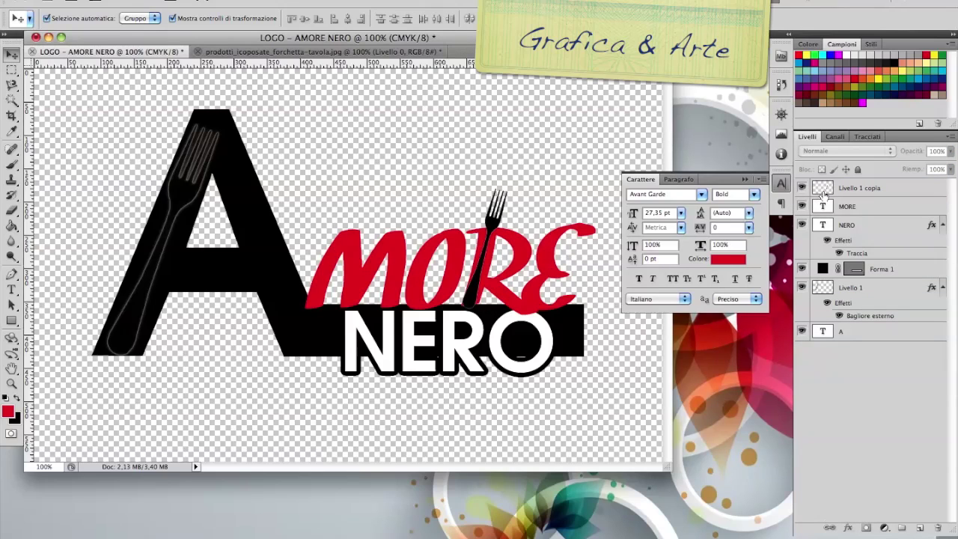
{"action": "left_click", "coordinate": [846, 194]}
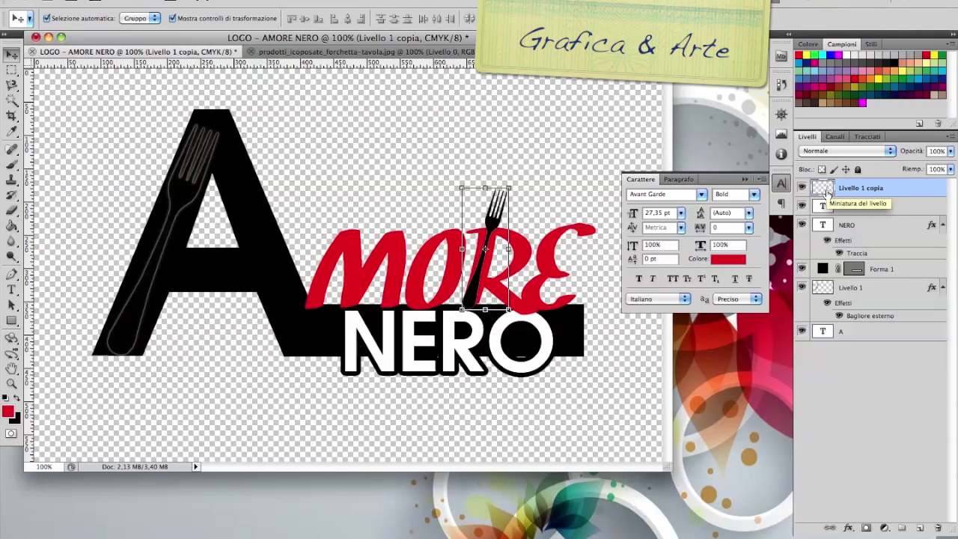
{"action": "left_click", "coordinate": [826, 193], "text": "super"}
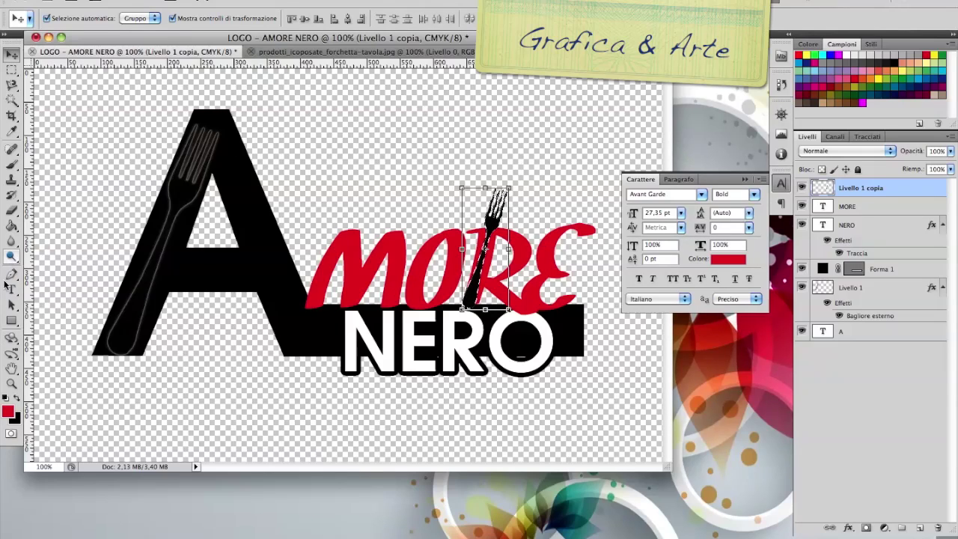
Fill the small fork with red and add a Traccia stroke sampled from the logo's red
{"action": "left_click", "coordinate": [12, 224]}
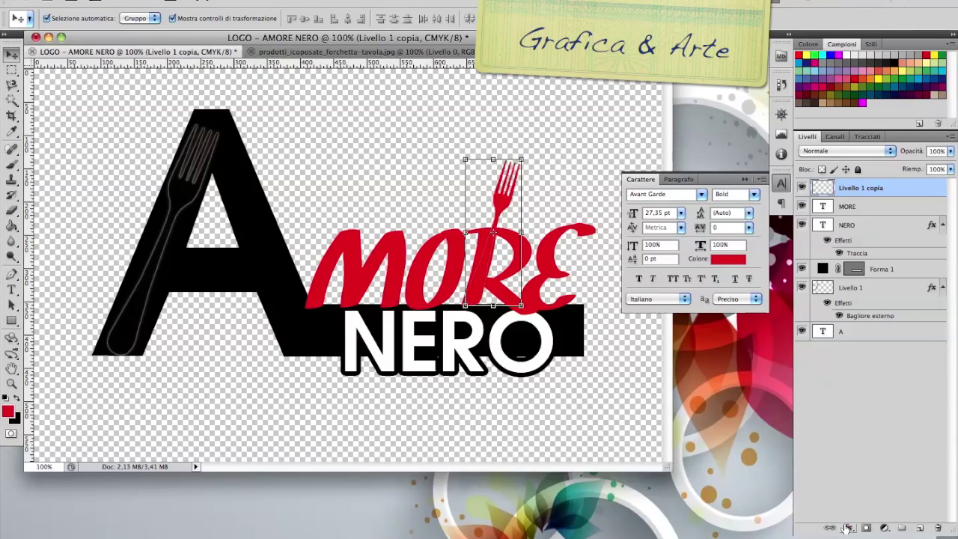
{"action": "left_click", "coordinate": [847, 528]}
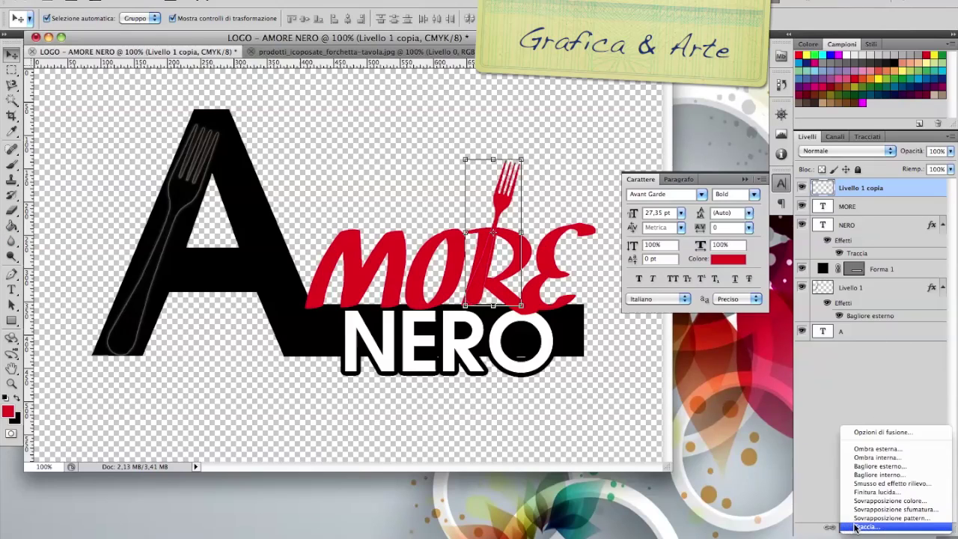
{"action": "left_click", "coordinate": [819, 521]}
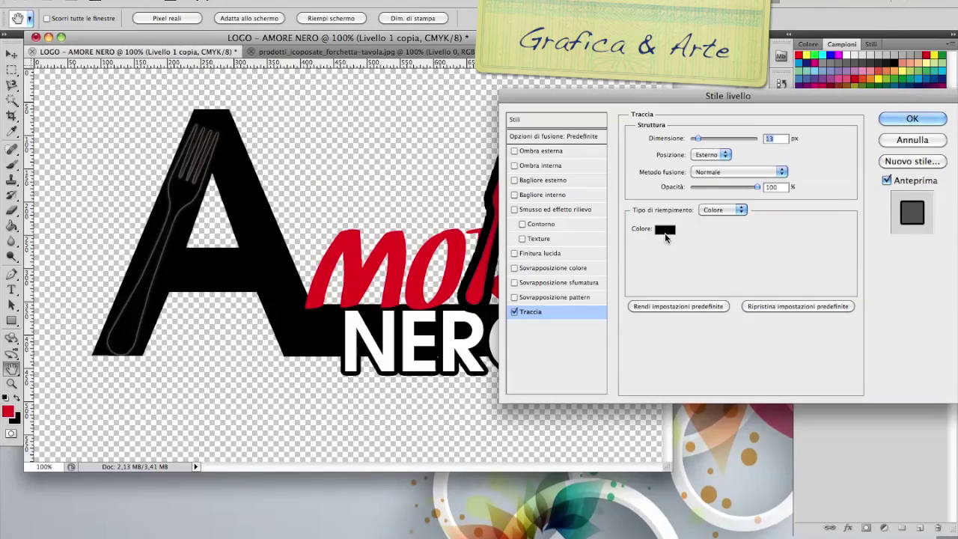
{"action": "left_click", "coordinate": [664, 230]}
{"action": "left_click", "coordinate": [472, 240]}
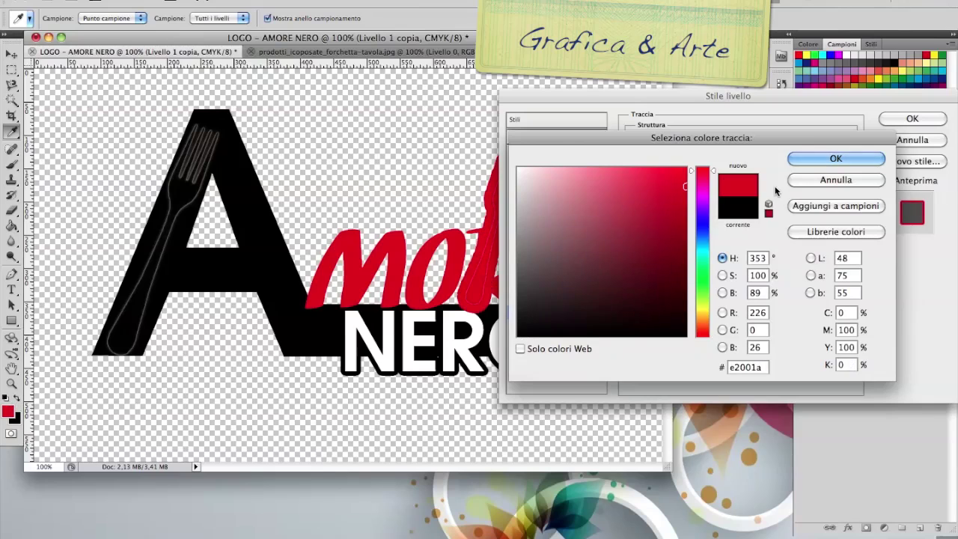
{"action": "left_click", "coordinate": [835, 159]}
Set the stroke to Interno position at 163 px and apply it
{"action": "left_click_drag", "start_coordinate": [760, 140], "coordinate": [688, 136]}
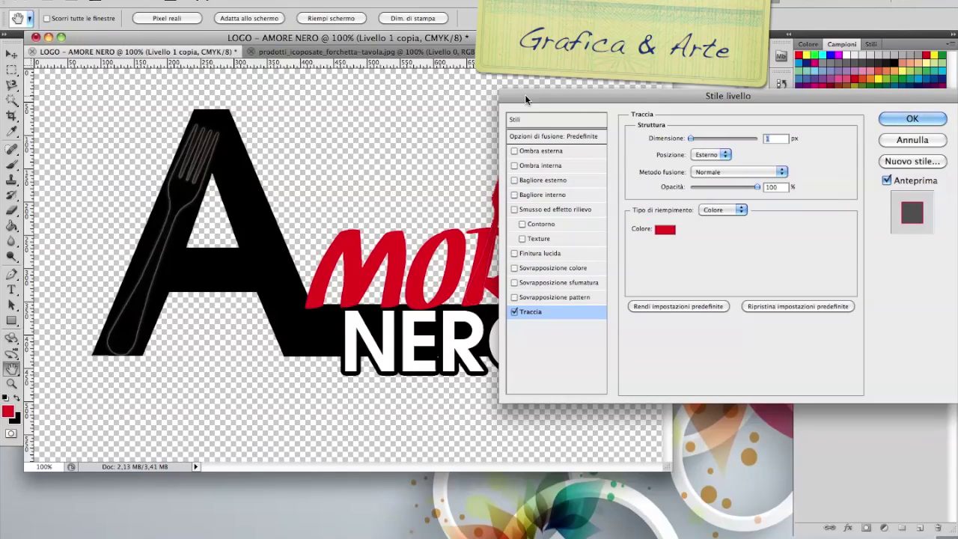
{"action": "left_click_drag", "start_coordinate": [525, 94], "coordinate": [618, 94]}
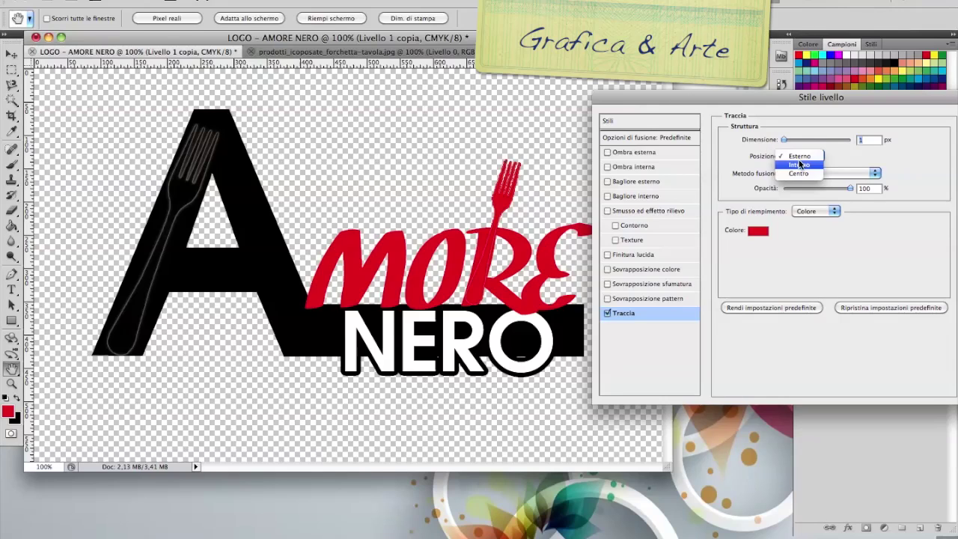
{"action": "left_click", "coordinate": [799, 164]}
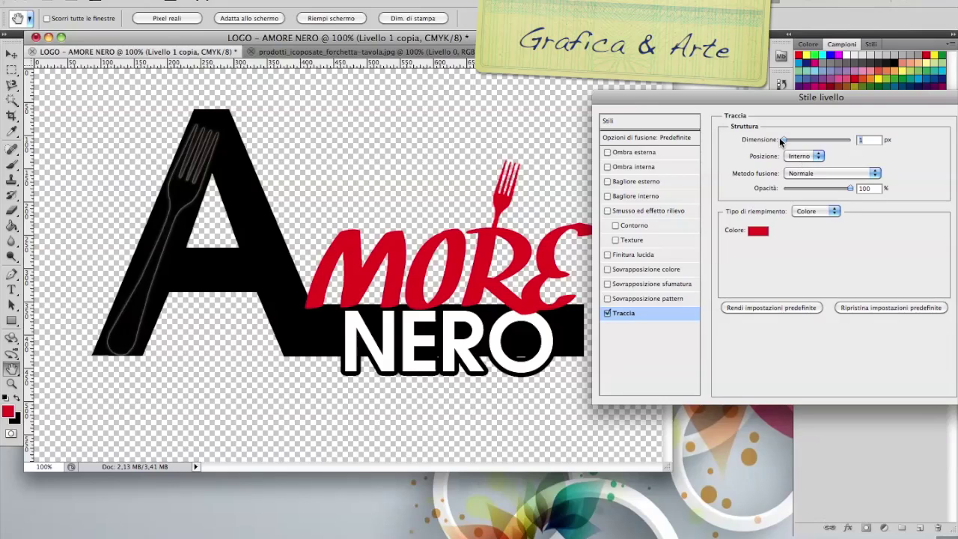
{"action": "left_click_drag", "start_coordinate": [780, 140], "coordinate": [826, 140]}
{"action": "left_click_drag", "start_coordinate": [899, 99], "coordinate": [826, 98]}
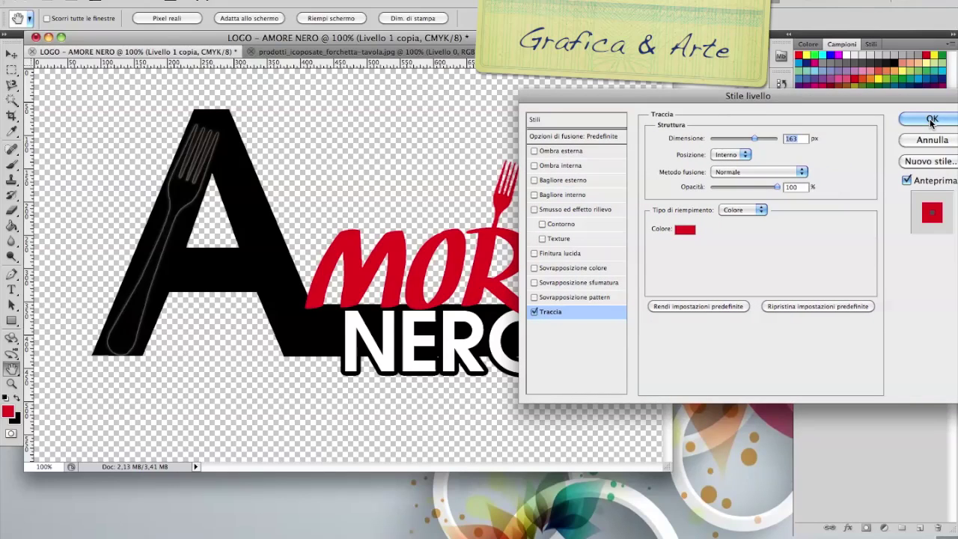
{"action": "left_click", "coordinate": [932, 119]}
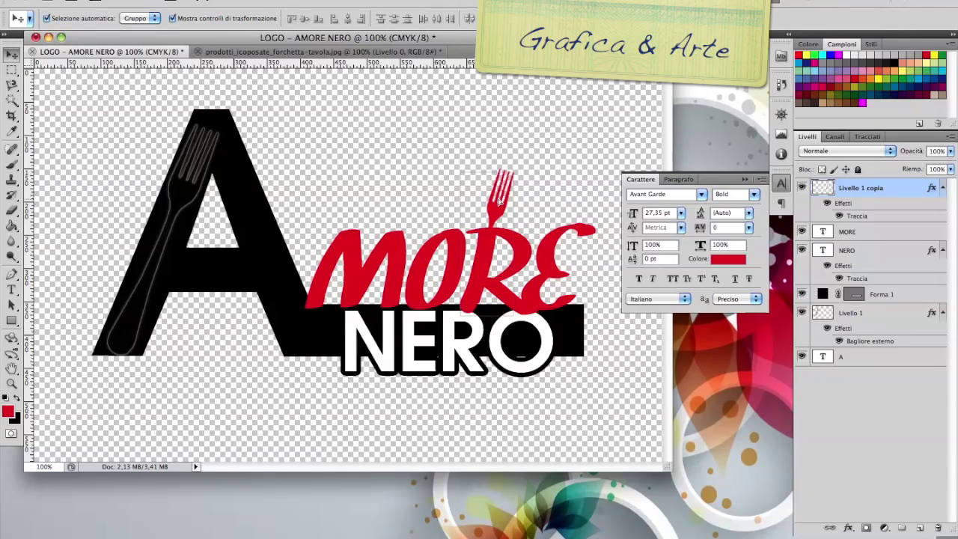
{"action": "left_click", "coordinate": [588, 161]}
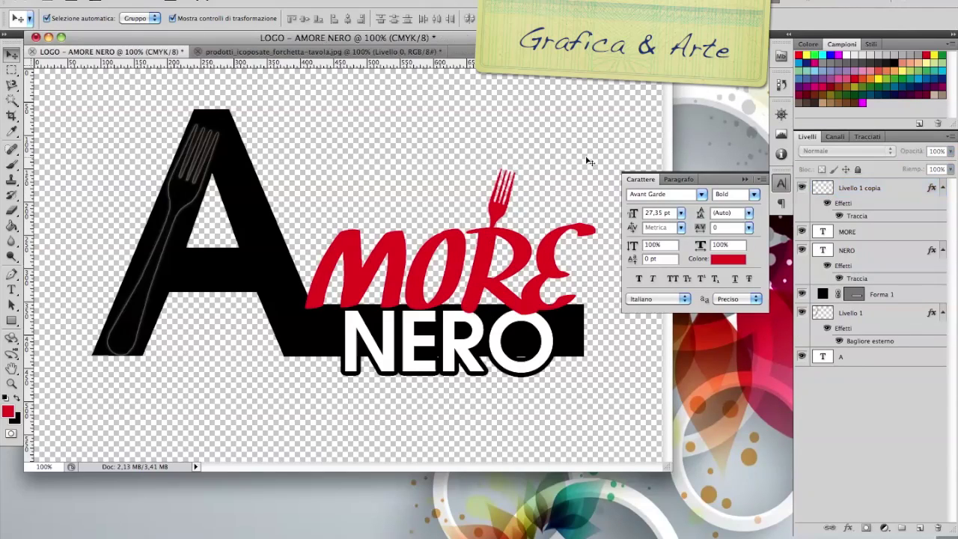
{"action": "left_click", "coordinate": [494, 228]}
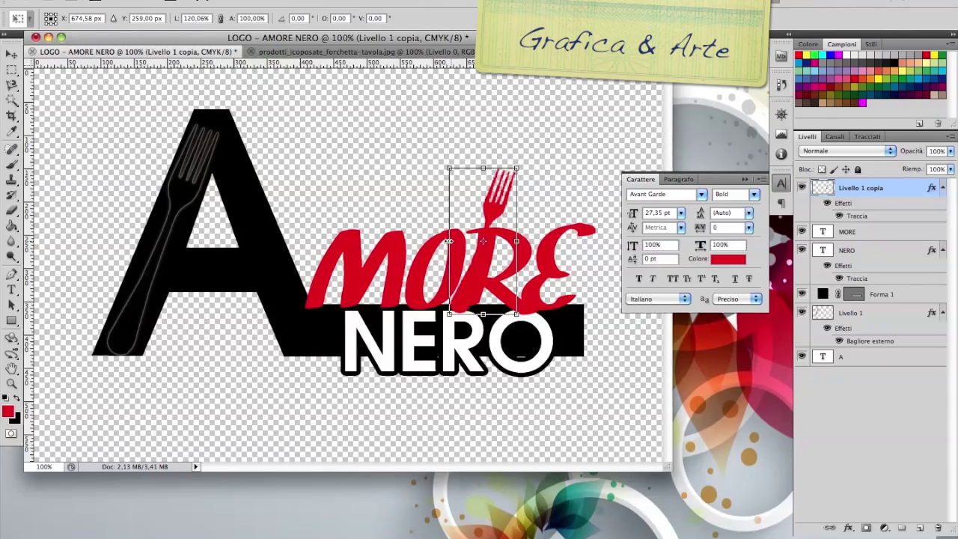
{"action": "left_click", "coordinate": [606, 383]}
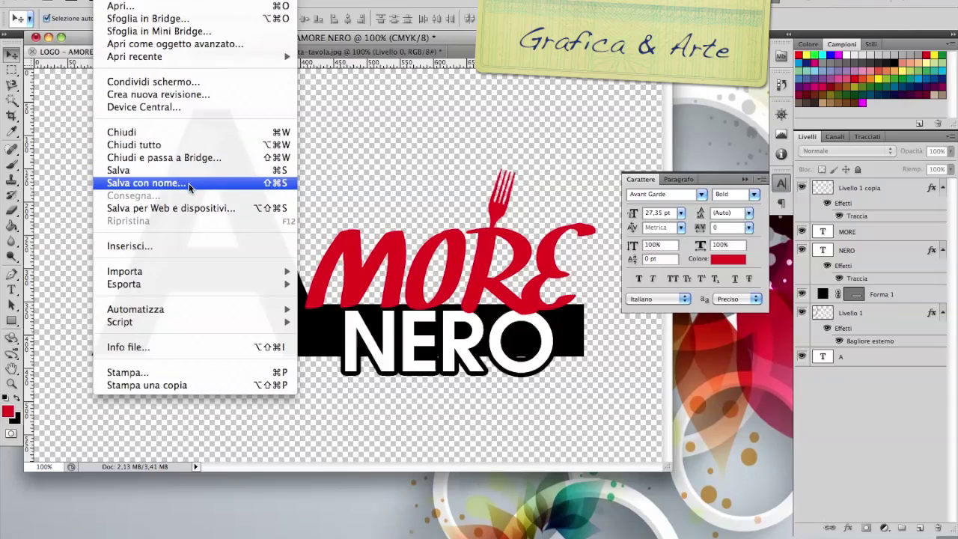
Save the logo under a new name as a layered Photoshop PSD file, accepting the compatibility prompt
{"action": "left_click", "coordinate": [202, 185]}
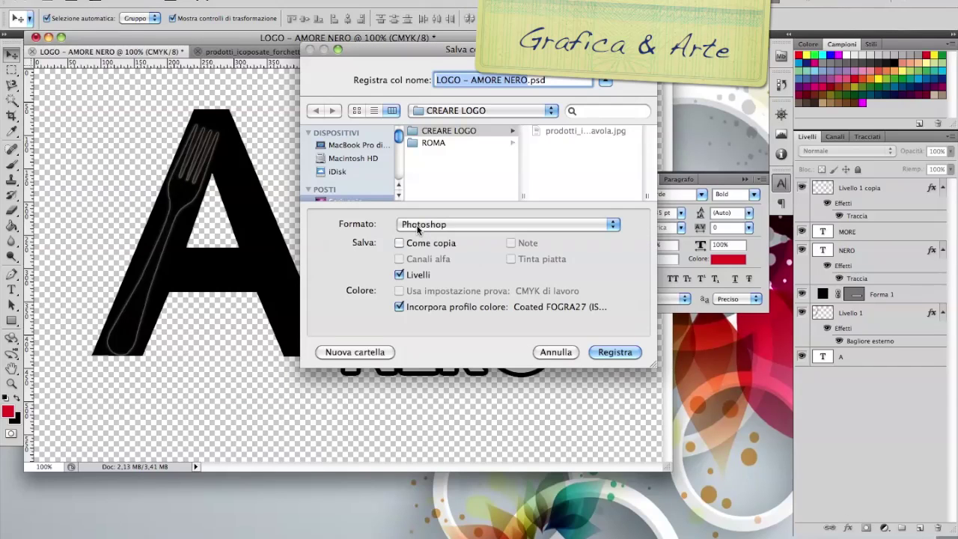
{"action": "left_click", "coordinate": [449, 229]}
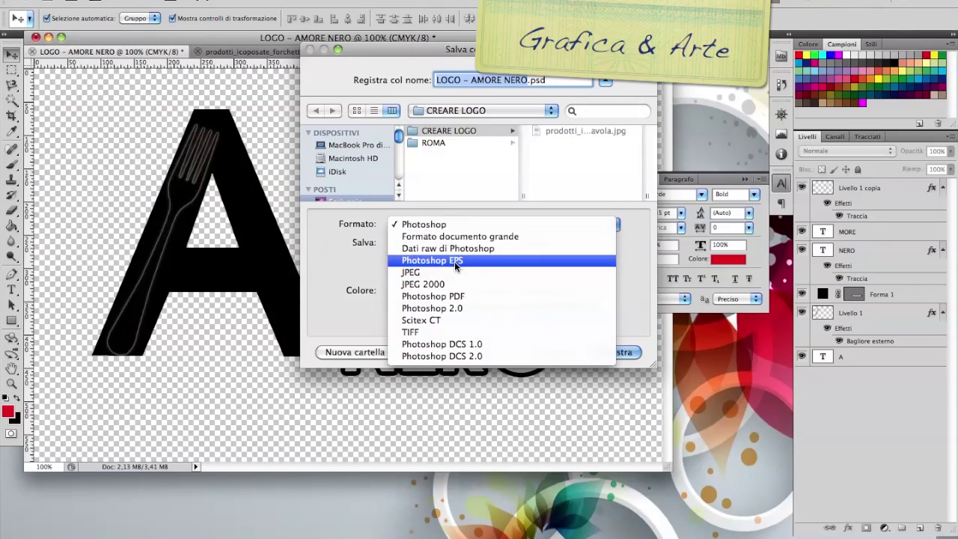
{"action": "left_click", "coordinate": [448, 265]}
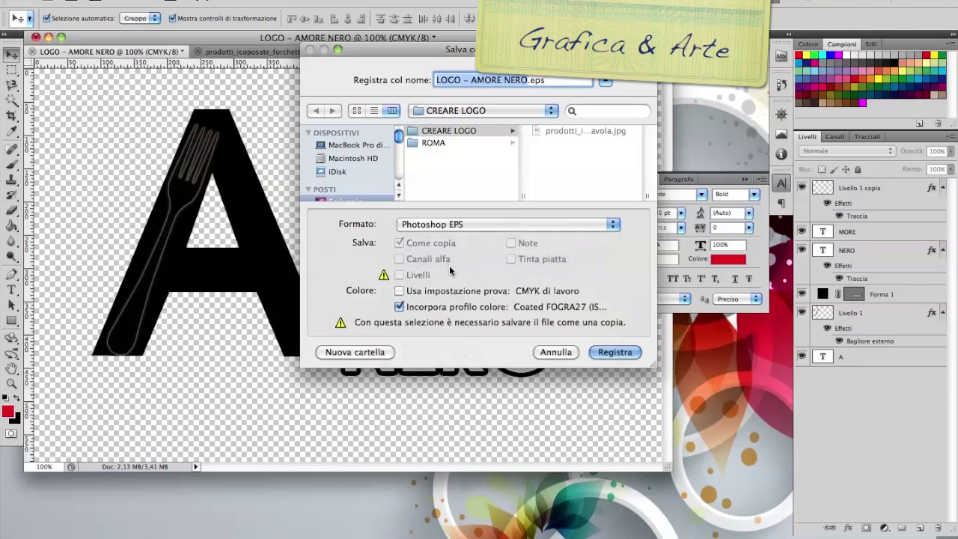
{"action": "left_click", "coordinate": [418, 224]}
{"action": "left_click", "coordinate": [439, 190]}
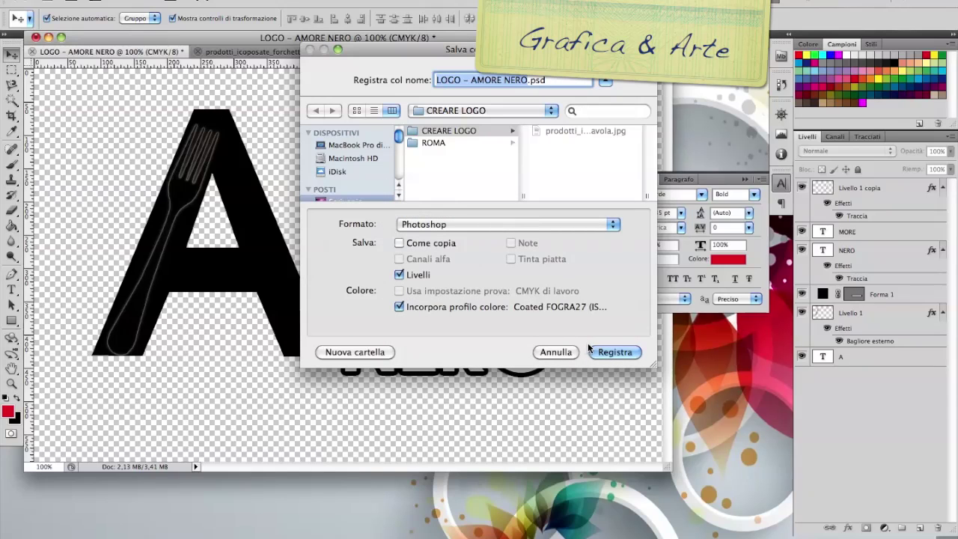
{"action": "left_click", "coordinate": [621, 353]}
{"action": "left_click", "coordinate": [656, 213]}
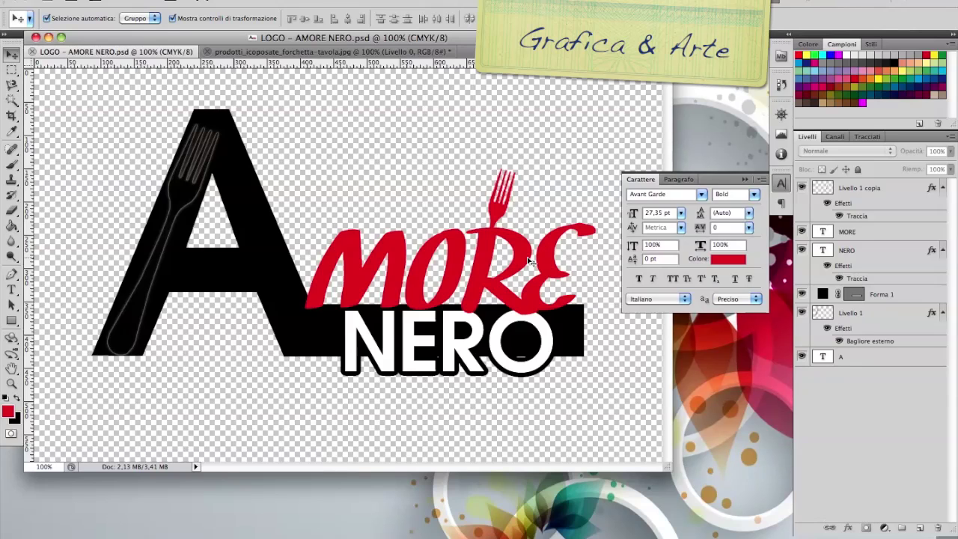
Merge the visible layers and turn the logo's outline into a work path
{"action": "left_click", "coordinate": [949, 137]}
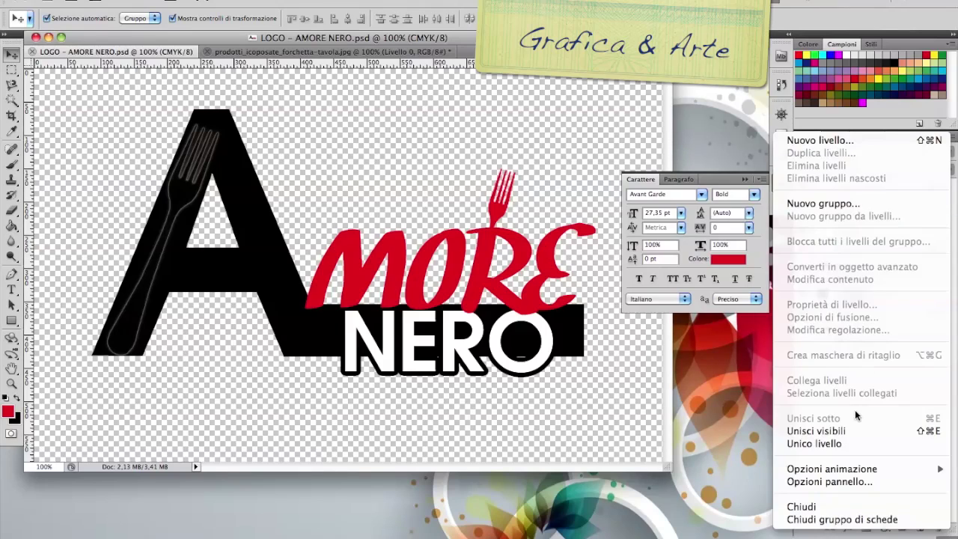
{"action": "left_click", "coordinate": [816, 430]}
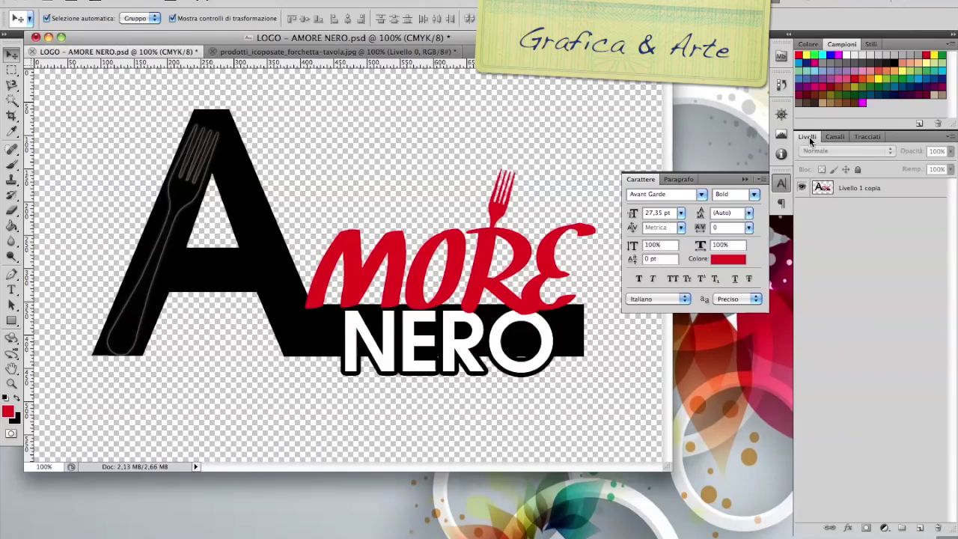
{"action": "left_click", "coordinate": [822, 189], "text": "super"}
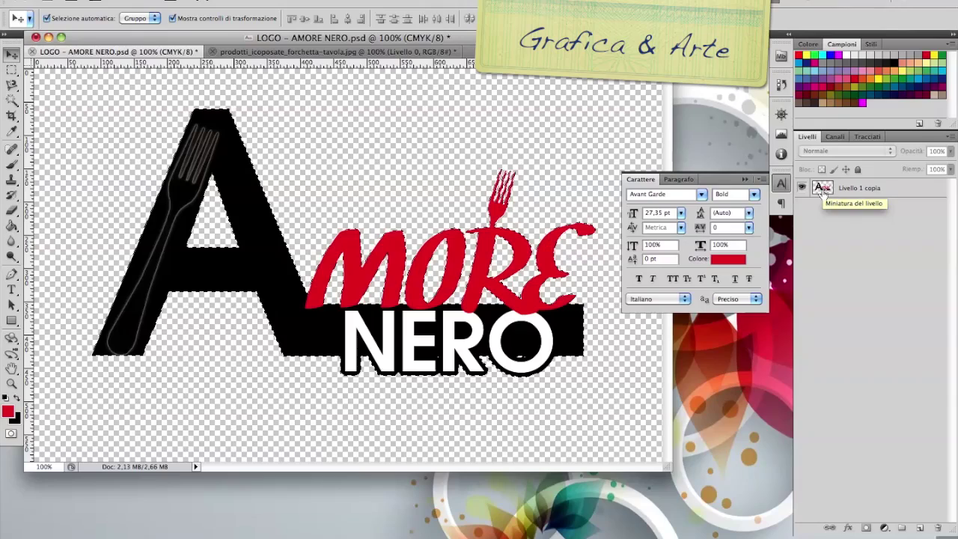
{"action": "left_click", "coordinate": [865, 138]}
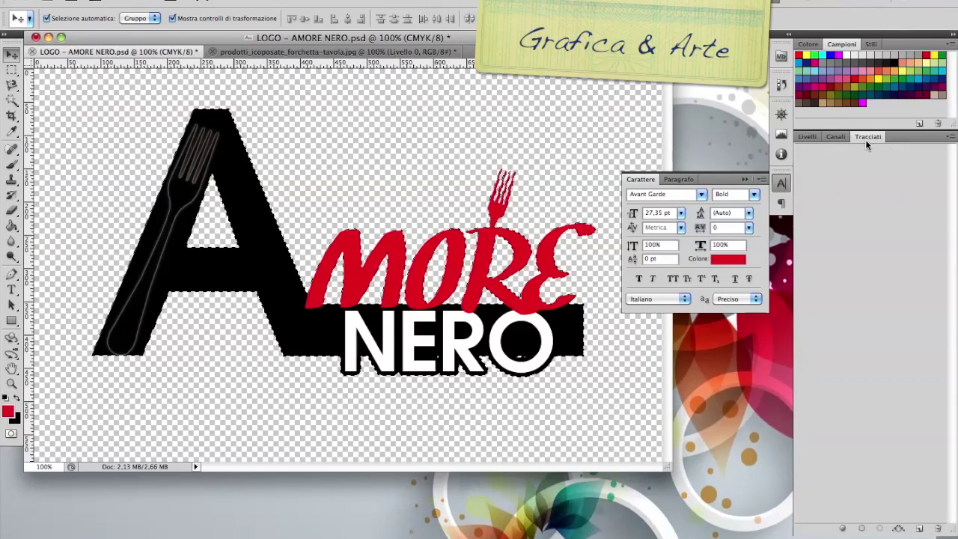
{"action": "left_click", "coordinate": [899, 529]}
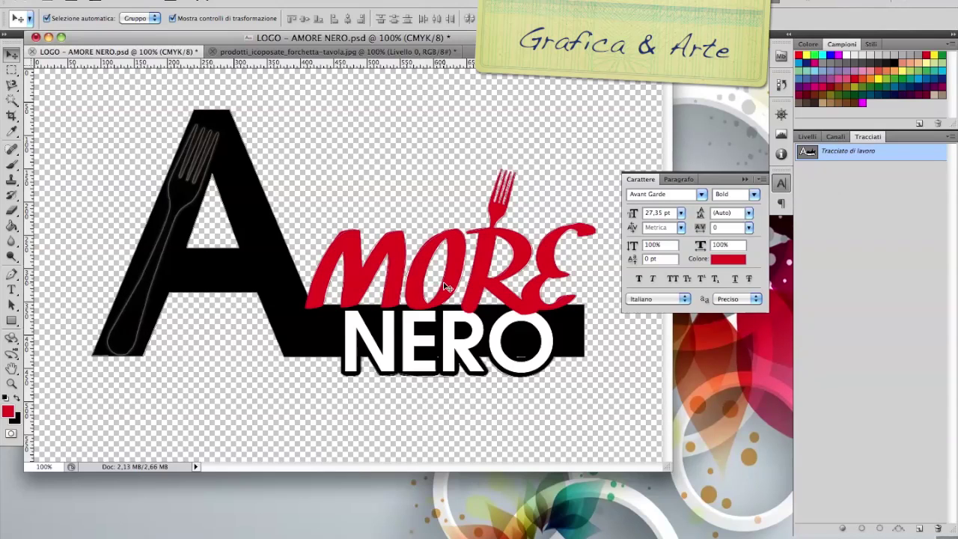
Save the work path as Tracciato1 and make it the clipping path with 0,2 flatness
{"action": "double_click", "coordinate": [848, 151]}
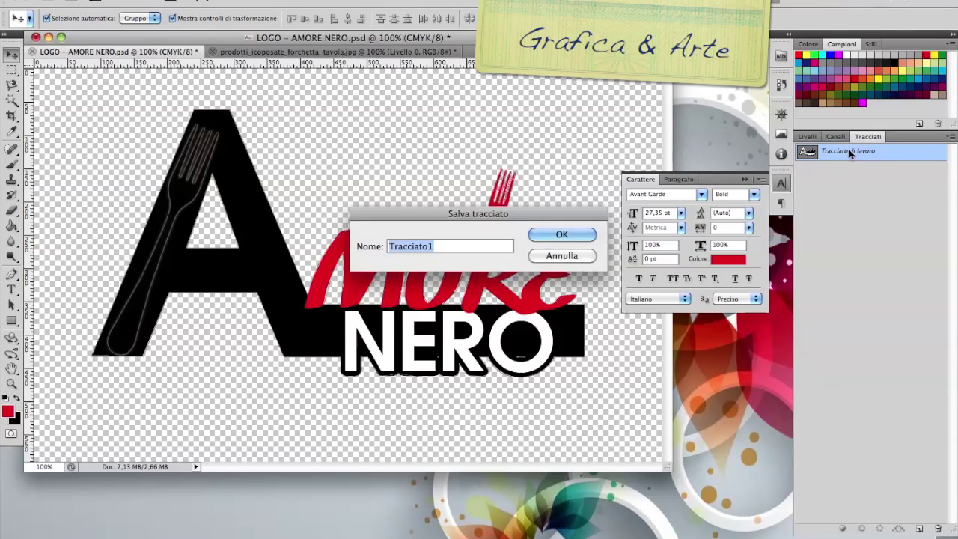
{"action": "left_click", "coordinate": [546, 235]}
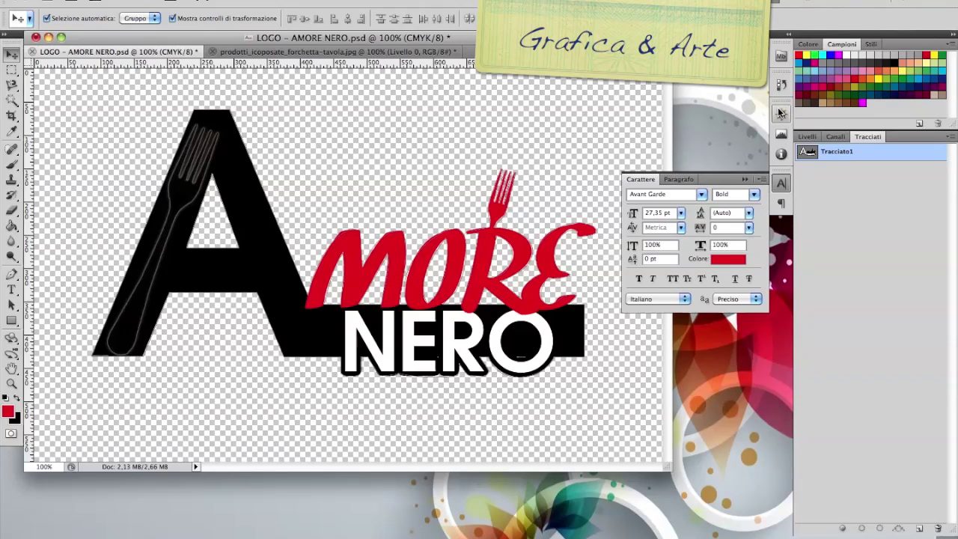
{"action": "left_click", "coordinate": [950, 136]}
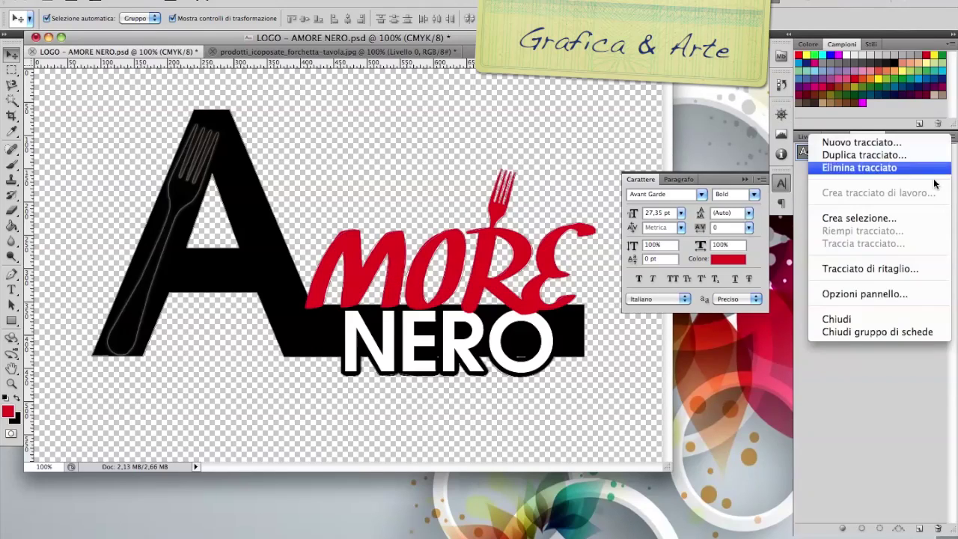
{"action": "left_click", "coordinate": [870, 269]}
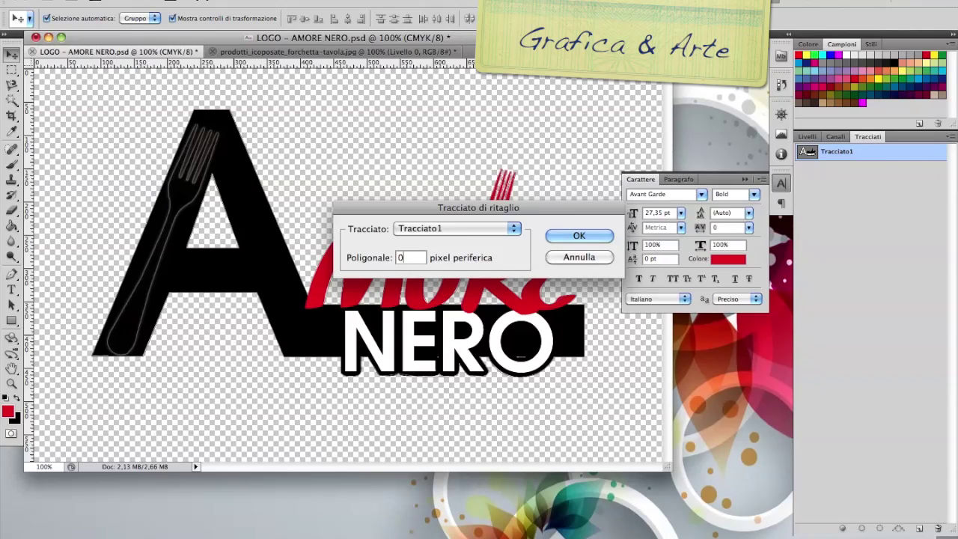
{"action": "type", "text": ",2"}
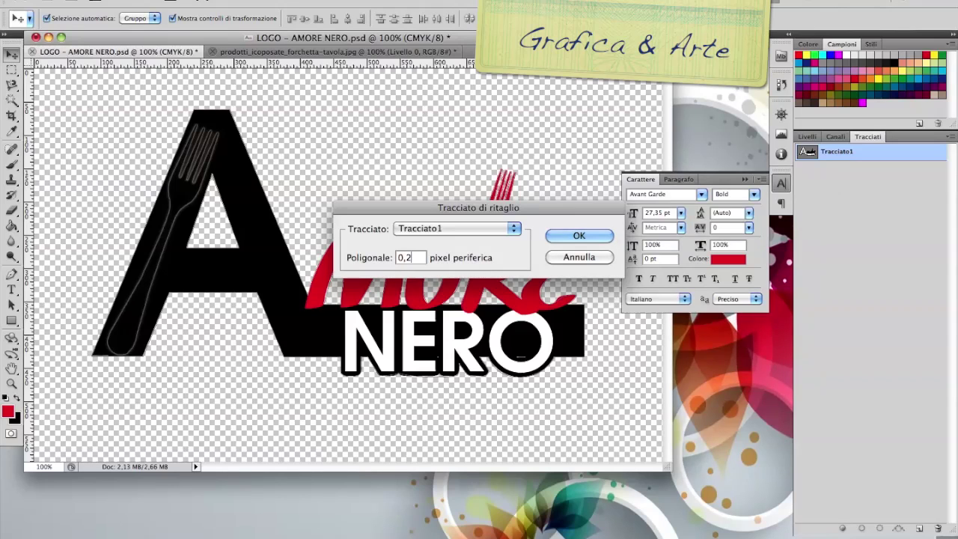
{"action": "key", "text": "Return"}
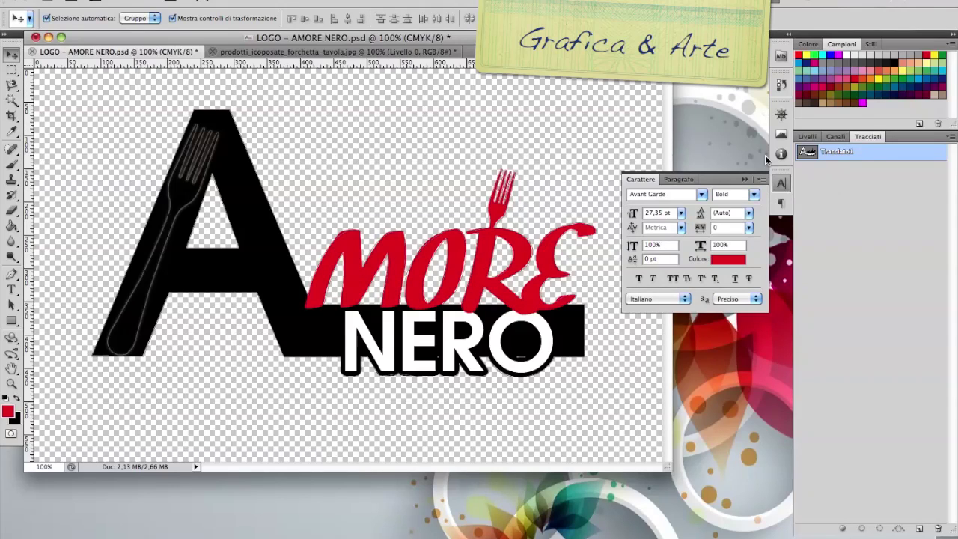
Save the logo as Photoshop EPS, replacing the existing LOGO - AMORE NERO.eps, with default EPS options
{"action": "left_click", "coordinate": [948, 137]}
{"action": "left_click", "coordinate": [105, 0]}
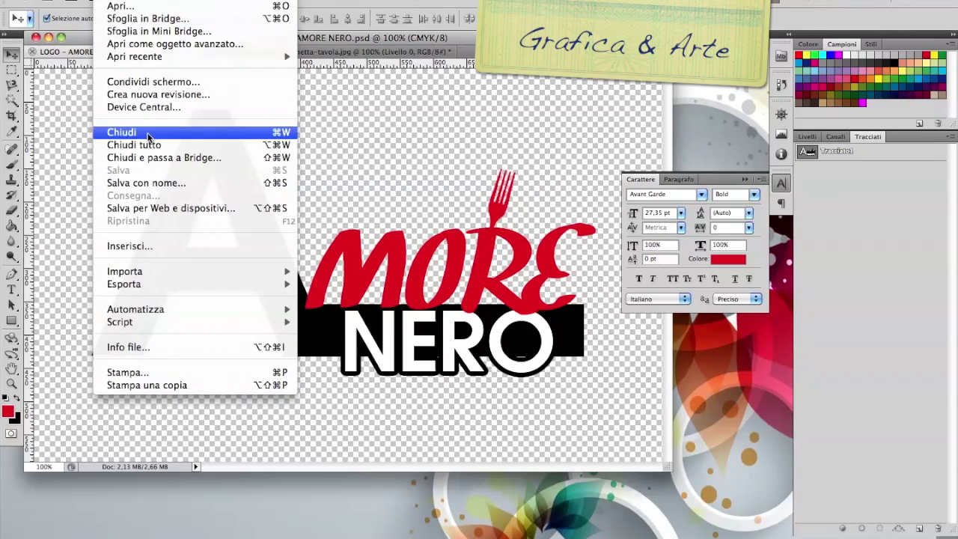
{"action": "left_click", "coordinate": [174, 182]}
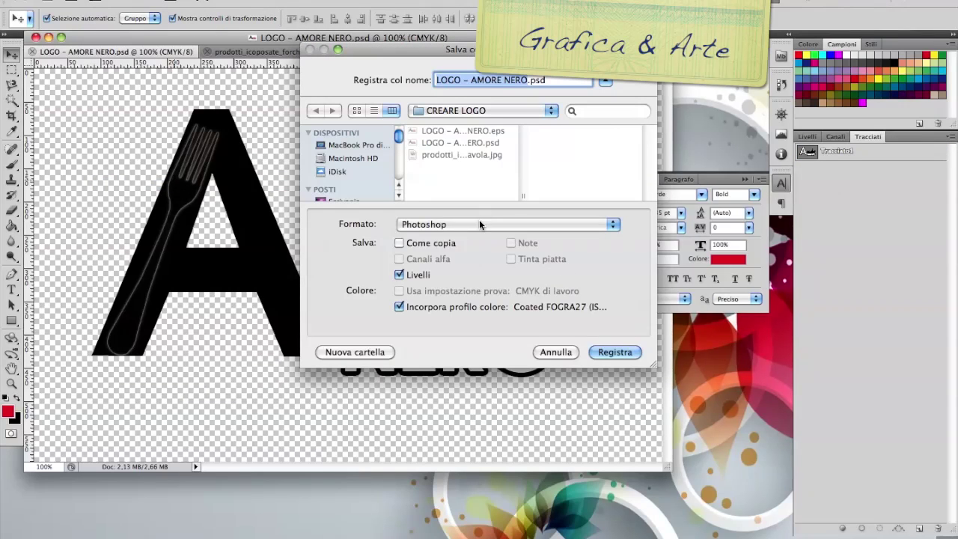
{"action": "left_click", "coordinate": [479, 224]}
{"action": "left_click", "coordinate": [462, 267]}
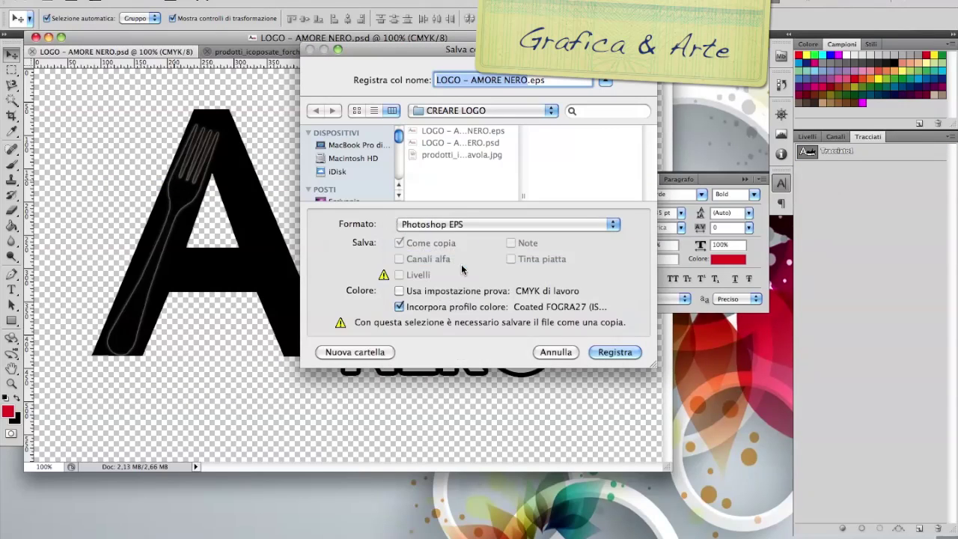
{"action": "left_click", "coordinate": [618, 355]}
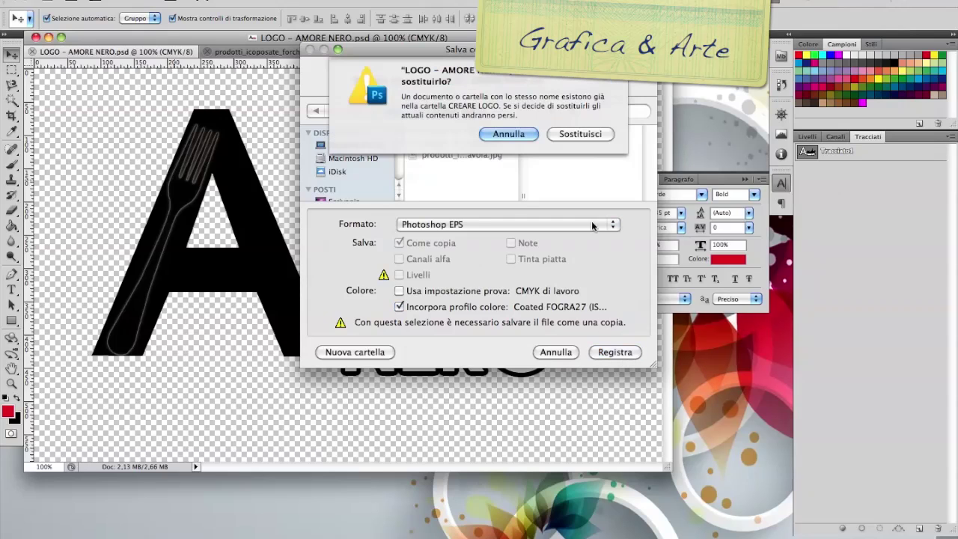
{"action": "left_click", "coordinate": [578, 133]}
{"action": "left_click", "coordinate": [567, 169]}
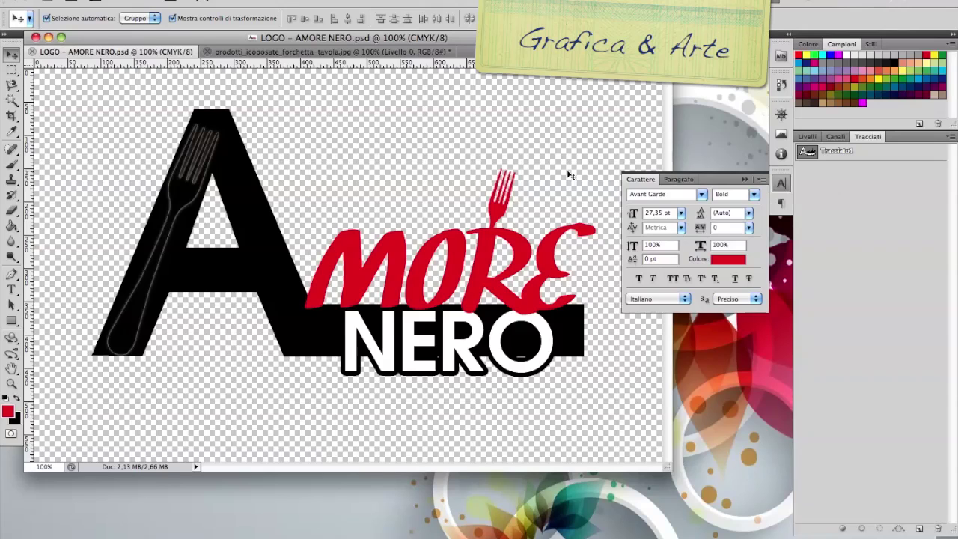
{"action": "left_click", "coordinate": [838, 154]}
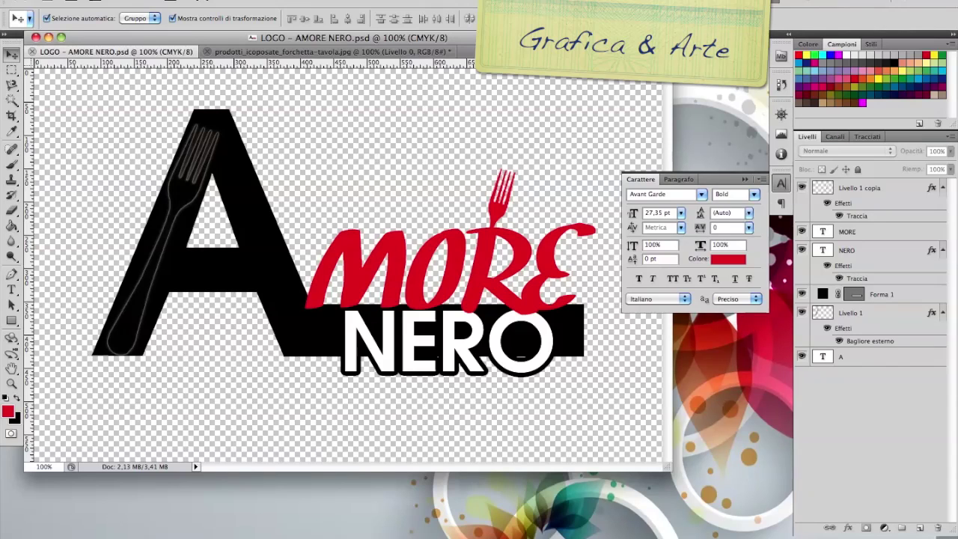
Set transparent PNG-24 as the output format in Save for Web
{"action": "left_click", "coordinate": [112, 0]}
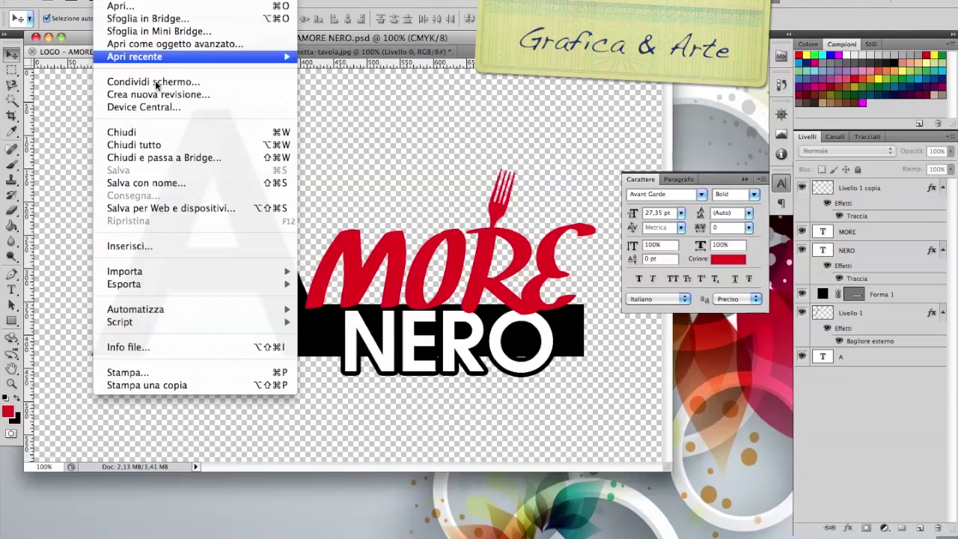
{"action": "left_click", "coordinate": [208, 212]}
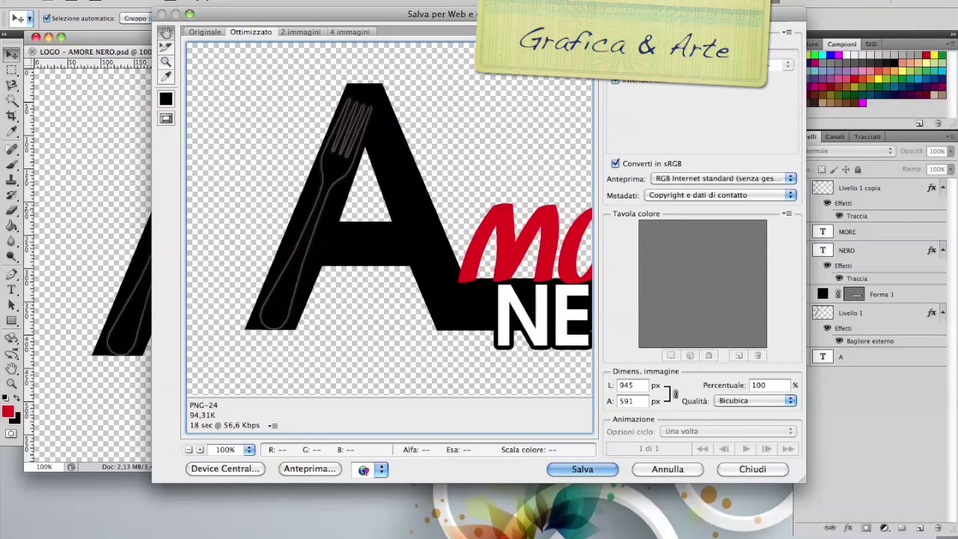
{"action": "left_click", "coordinate": [695, 65]}
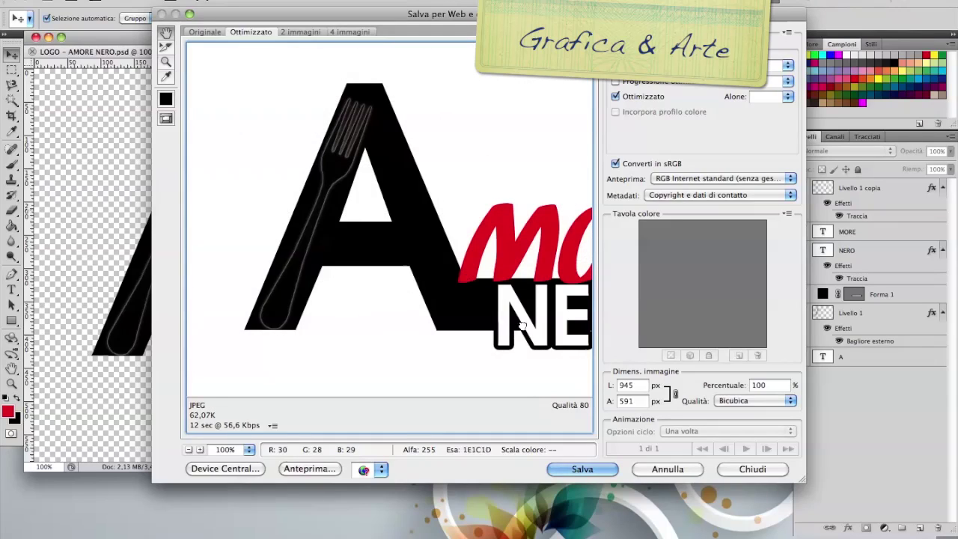
{"action": "left_click_drag", "start_coordinate": [471, 276], "coordinate": [359, 227]}
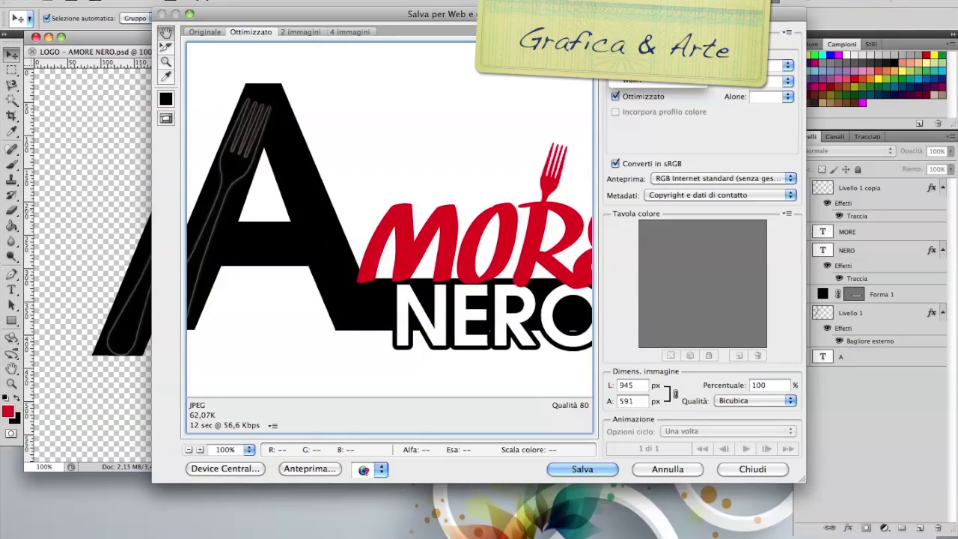
{"action": "left_click", "coordinate": [648, 83]}
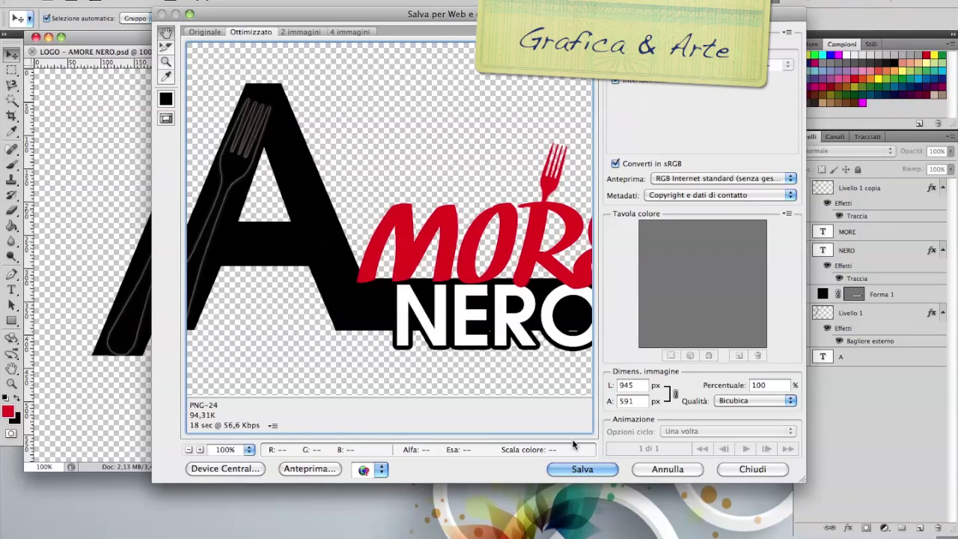
Save LOGO---AMORE-NERO.png into the CREARE LOGO folder on the desktop
{"action": "left_click", "coordinate": [582, 468]}
{"action": "left_click", "coordinate": [218, 203]}
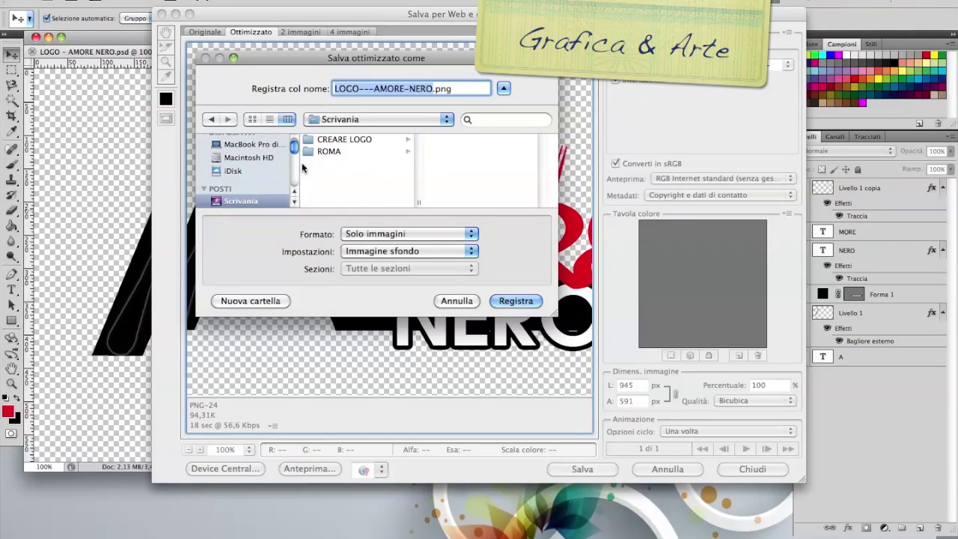
{"action": "left_click", "coordinate": [342, 141]}
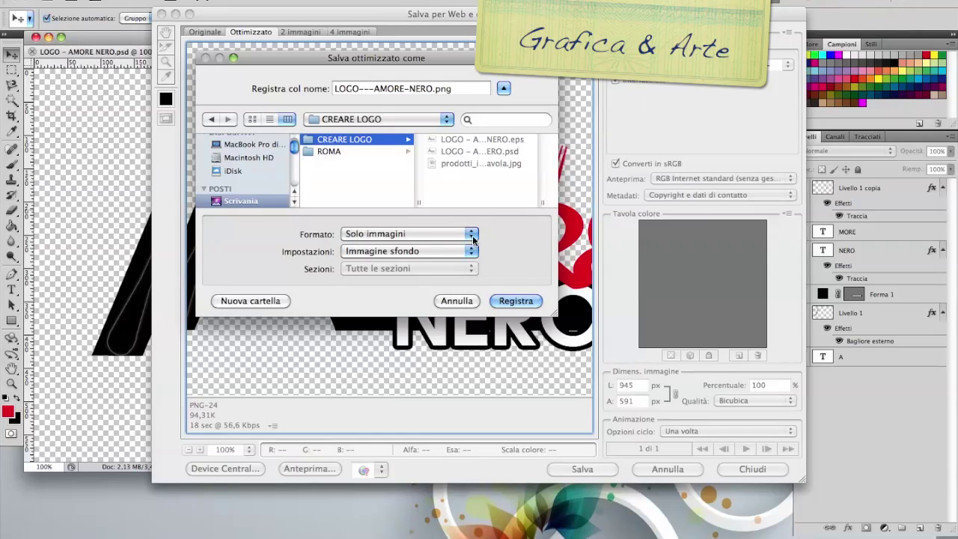
{"action": "left_click", "coordinate": [516, 301]}
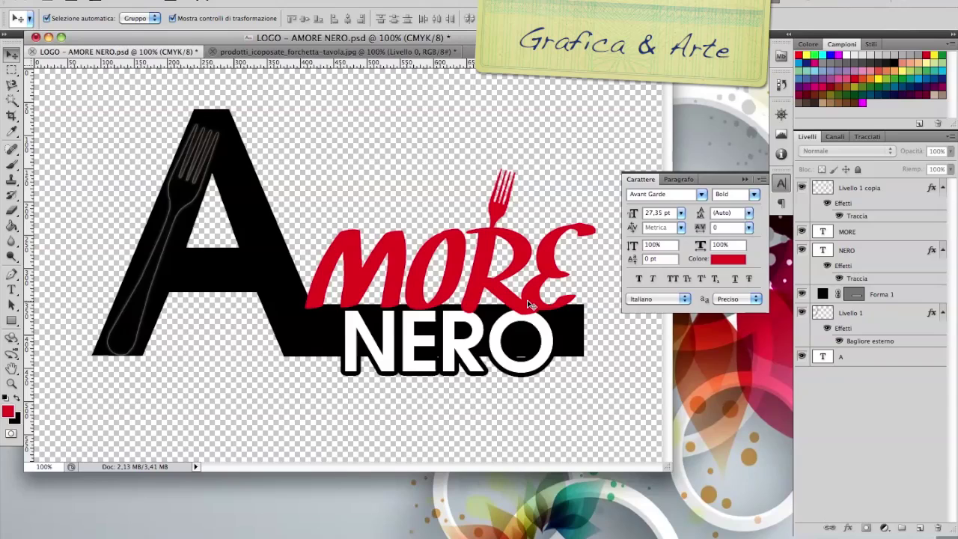